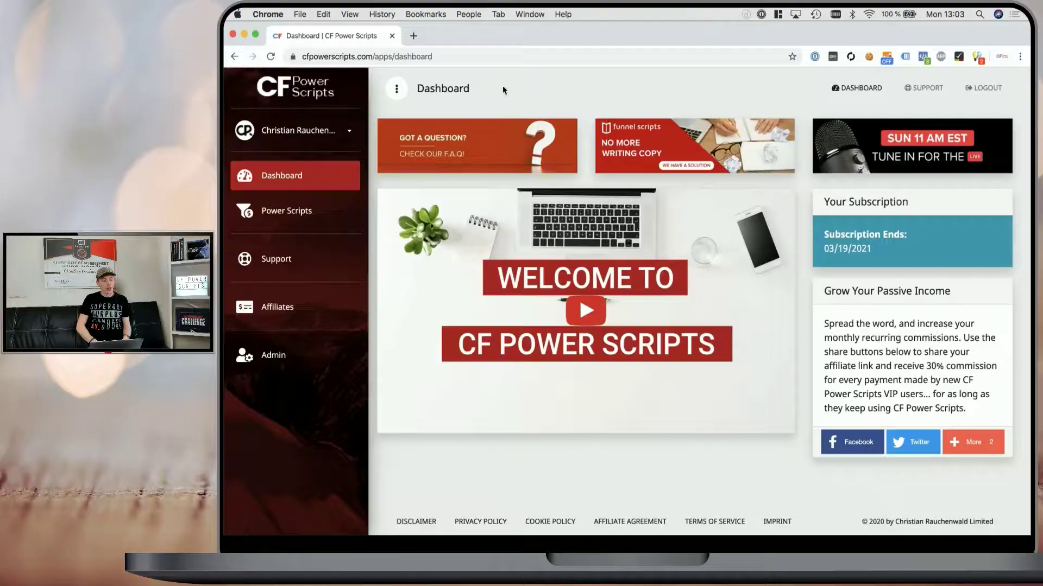
Open the Power Scripts Development funnel from the expanded Power Scripts funnel group.
click(291, 217)
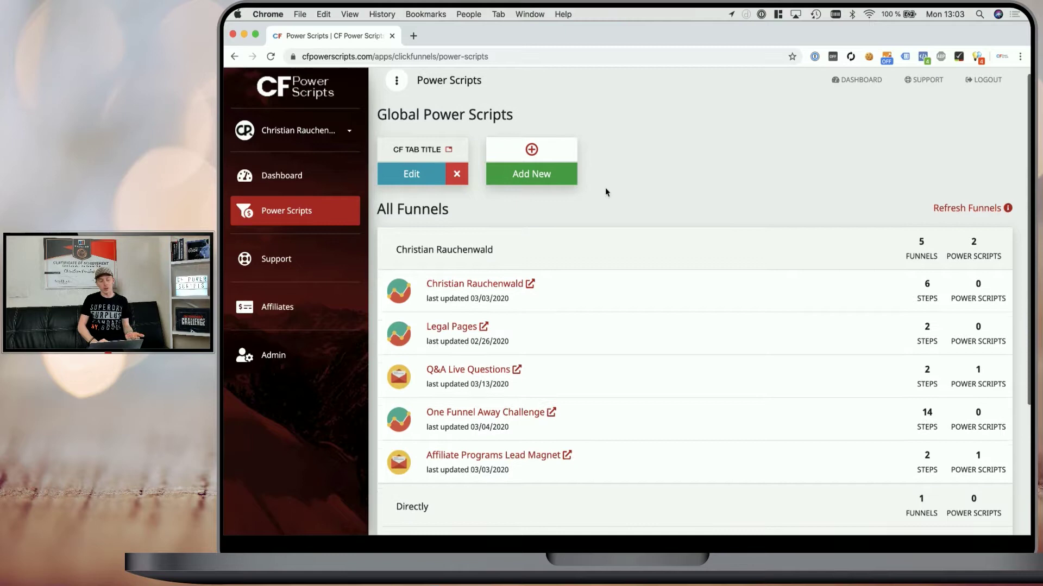
scroll(606, 192, down, 5)
click(420, 390)
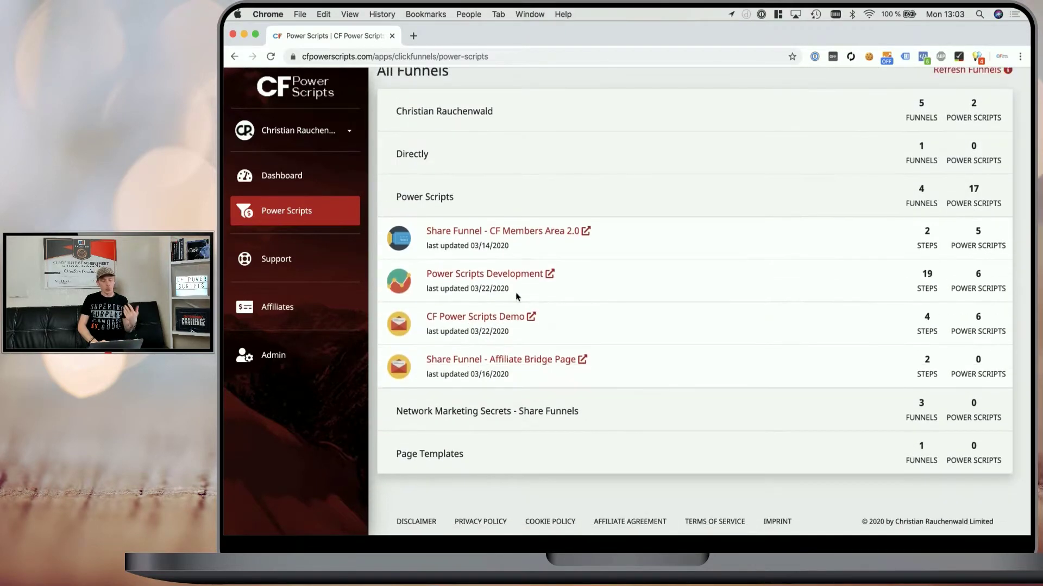
click(486, 277)
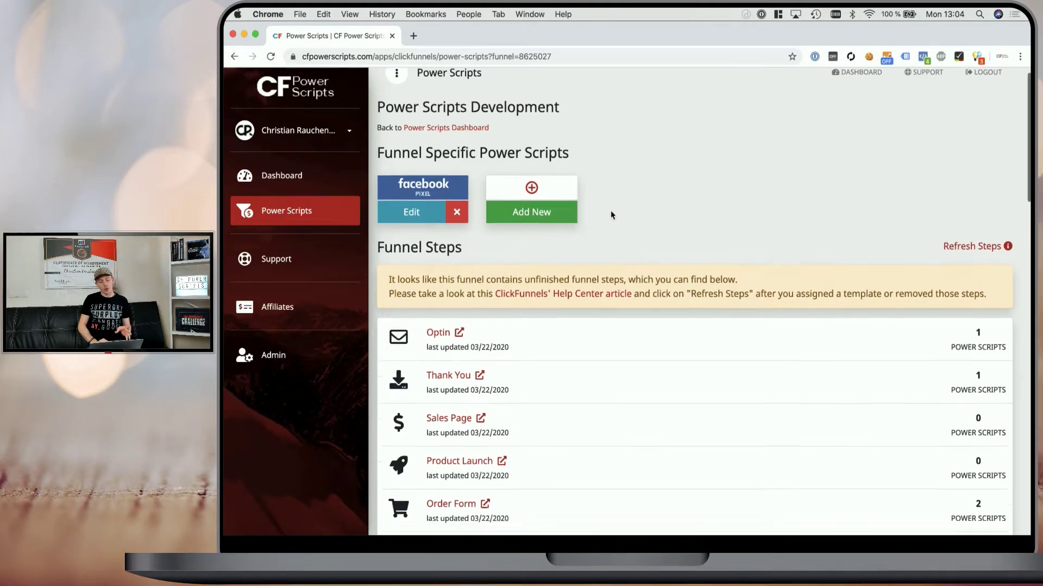
scroll(571, 272, down, 3)
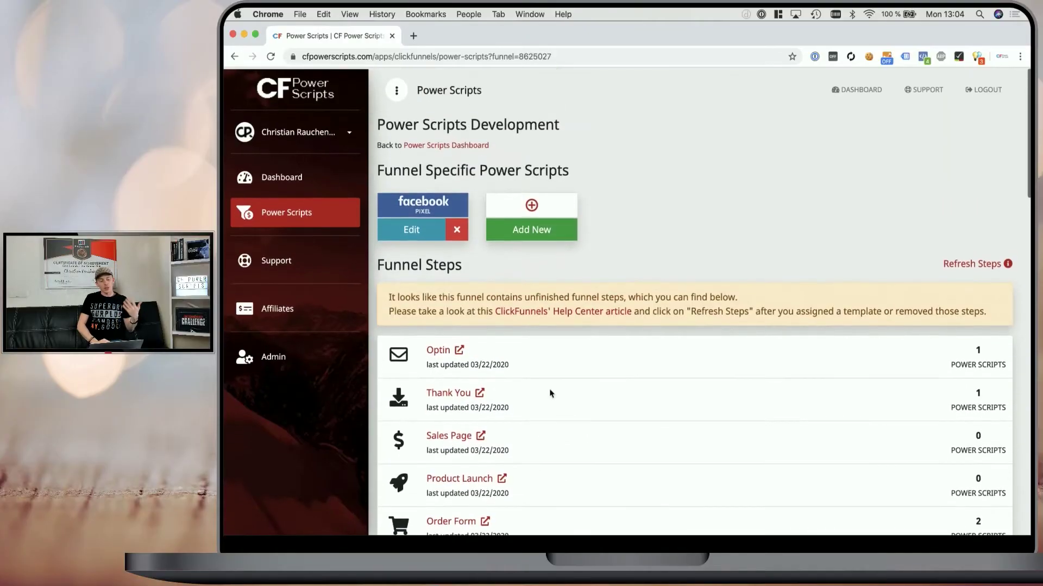
Add a new CF Dynamic OTO script to the funnel from the script catalog.
click(542, 232)
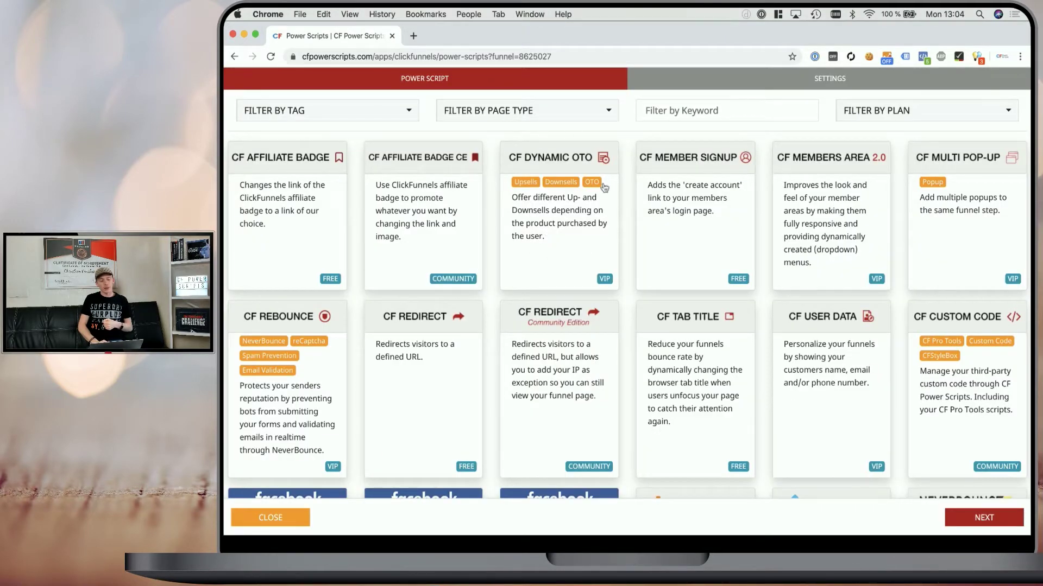
click(560, 244)
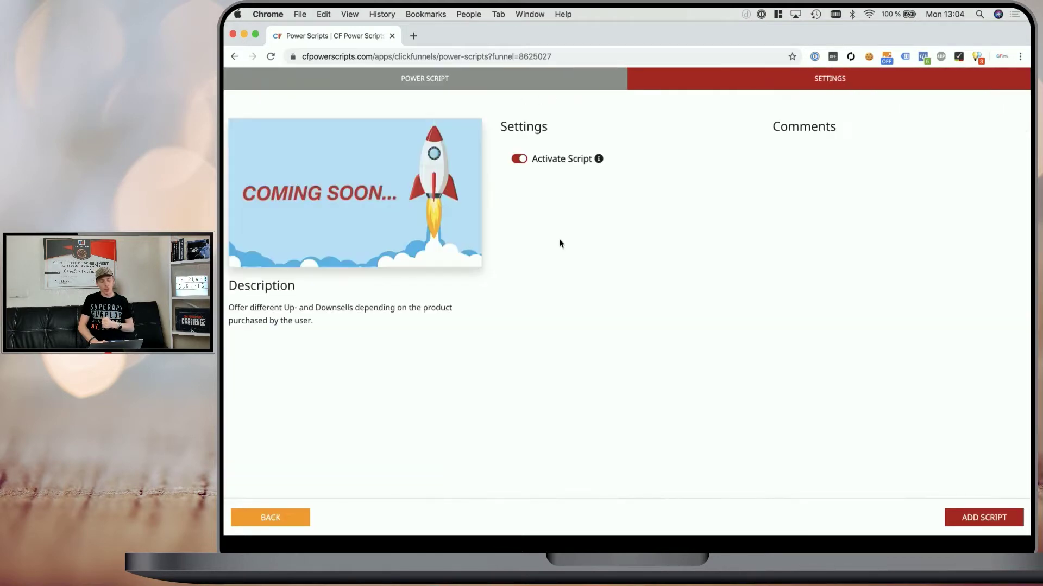
click(992, 520)
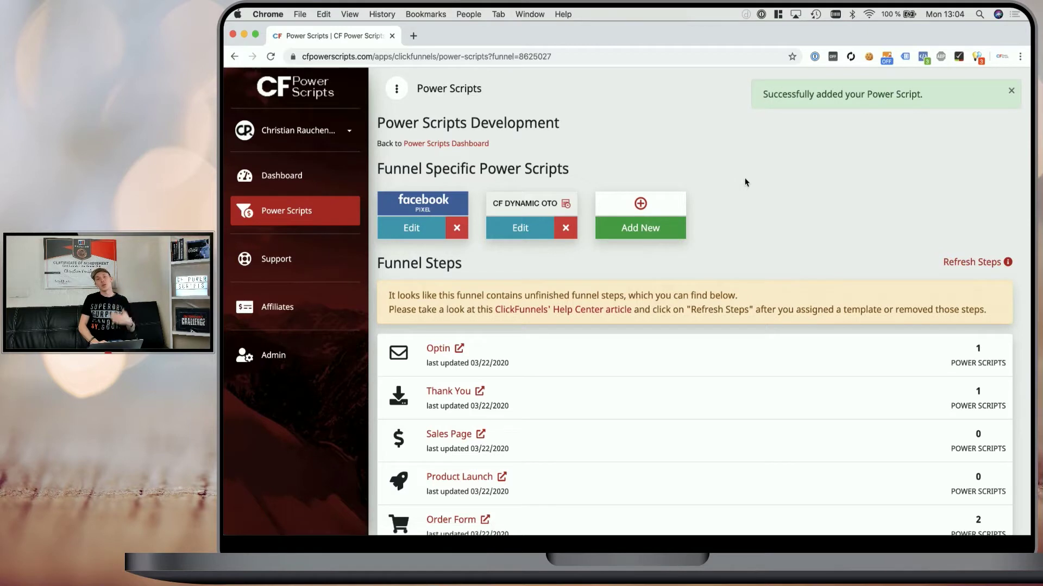
scroll(745, 182, down, 1)
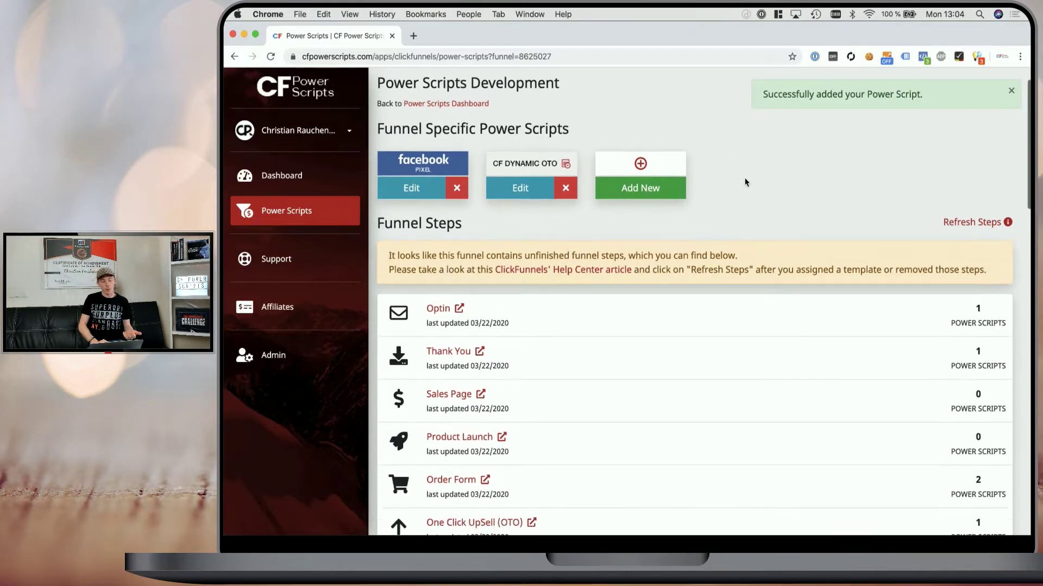
scroll(745, 181, up, 1)
scroll(745, 182, down, 1)
scroll(744, 181, down, 1)
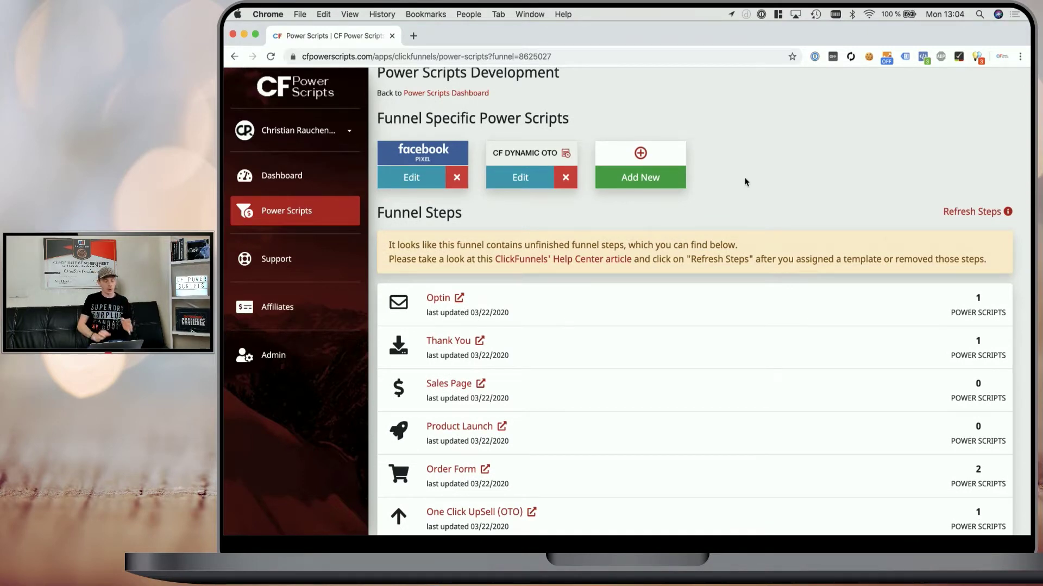
scroll(745, 182, down, 2)
scroll(745, 182, down, 2)
scroll(497, 326, up, 1)
scroll(504, 324, down, 3)
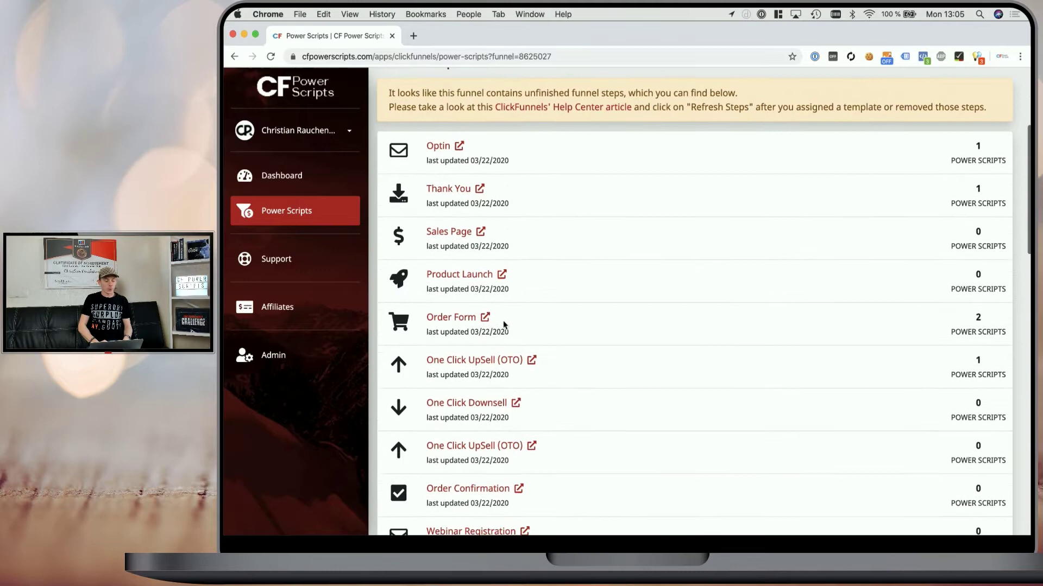
Open the Order Form step in ClickFunnels and edit its Subscription product.
click(485, 318)
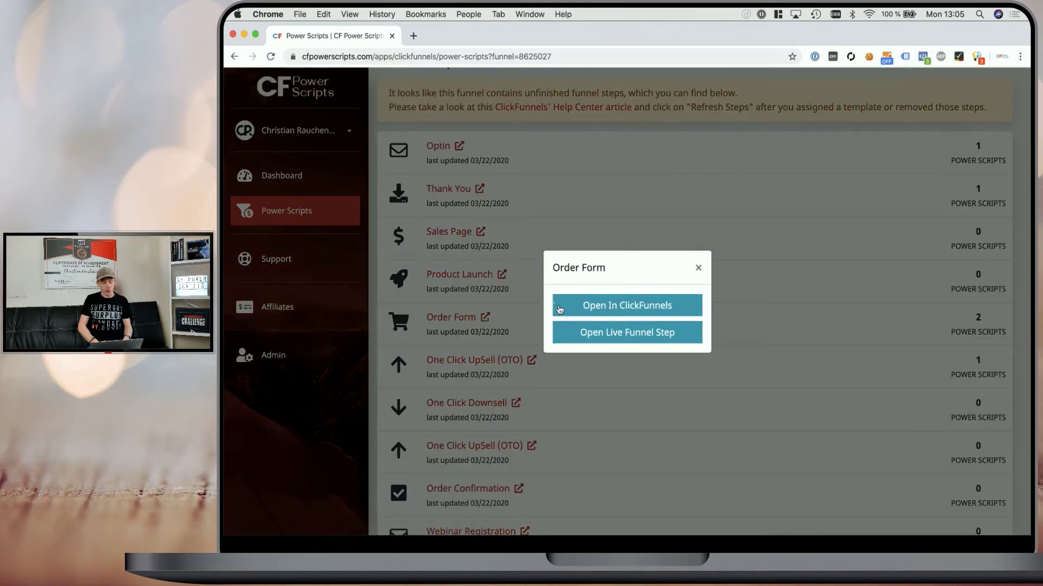
click(600, 309)
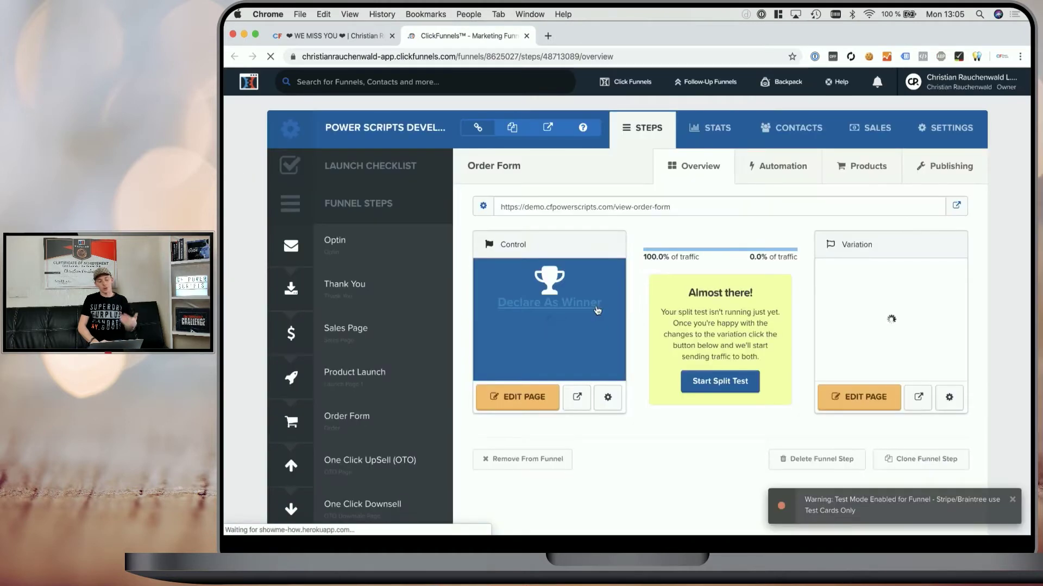
click(869, 167)
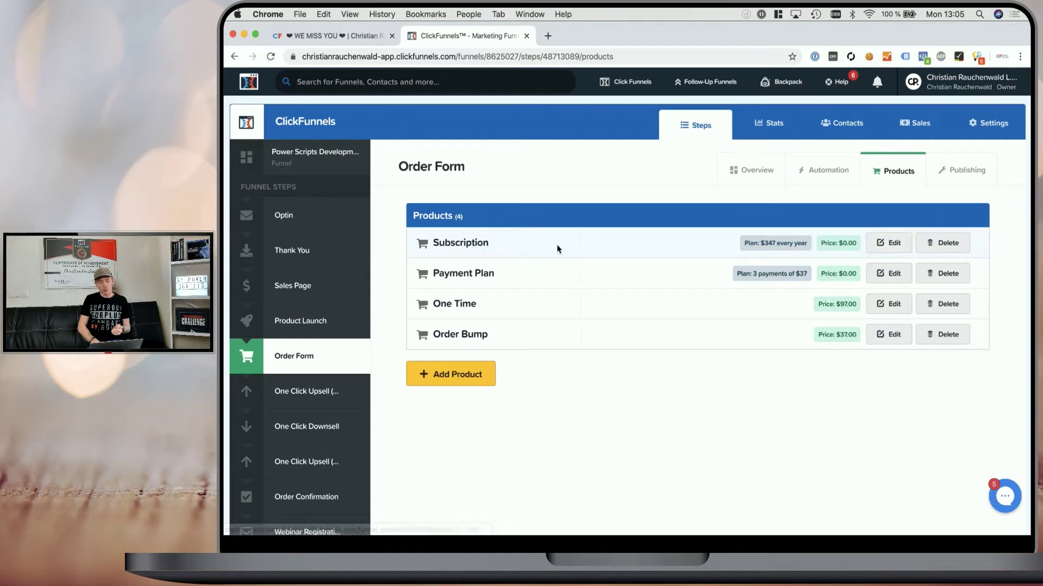
click(893, 242)
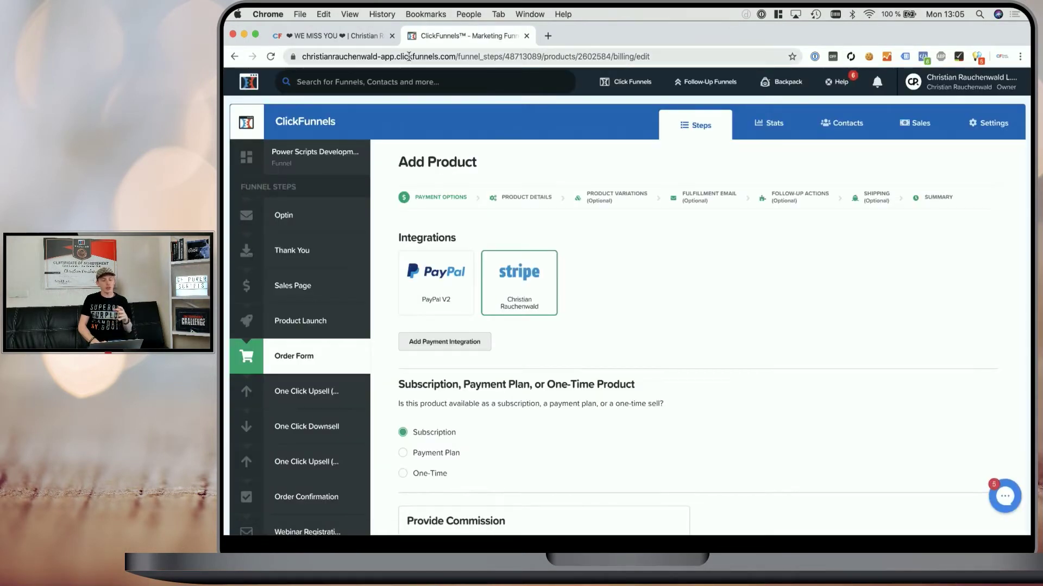
Select the Subscription product number 2602584 in the page address.
drag(409, 56, 497, 54)
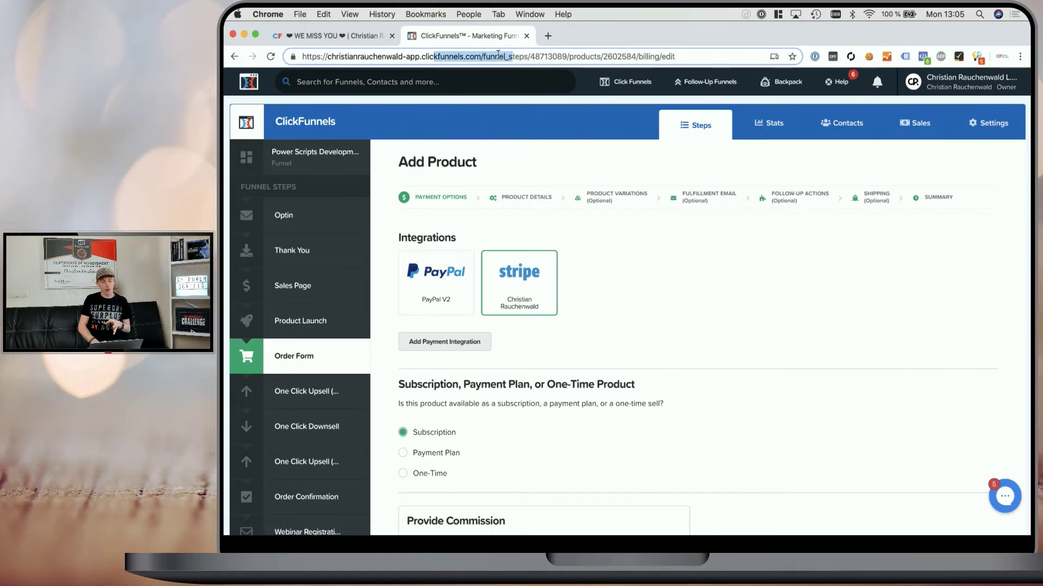
double_click(613, 56)
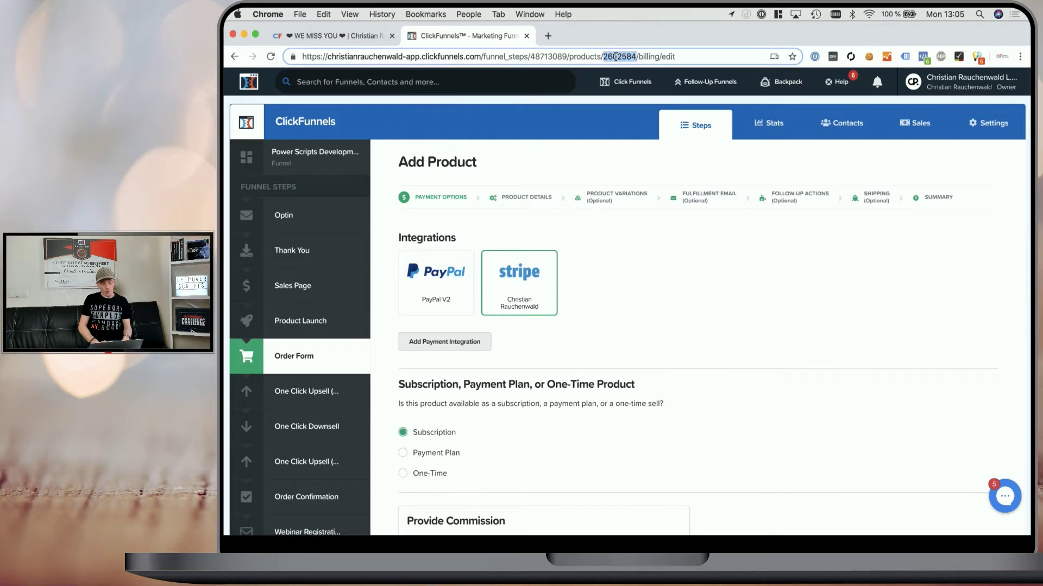
Open the One Click UpSell (OTO) step in ClickFunnels and load its page in the editor.
click(355, 38)
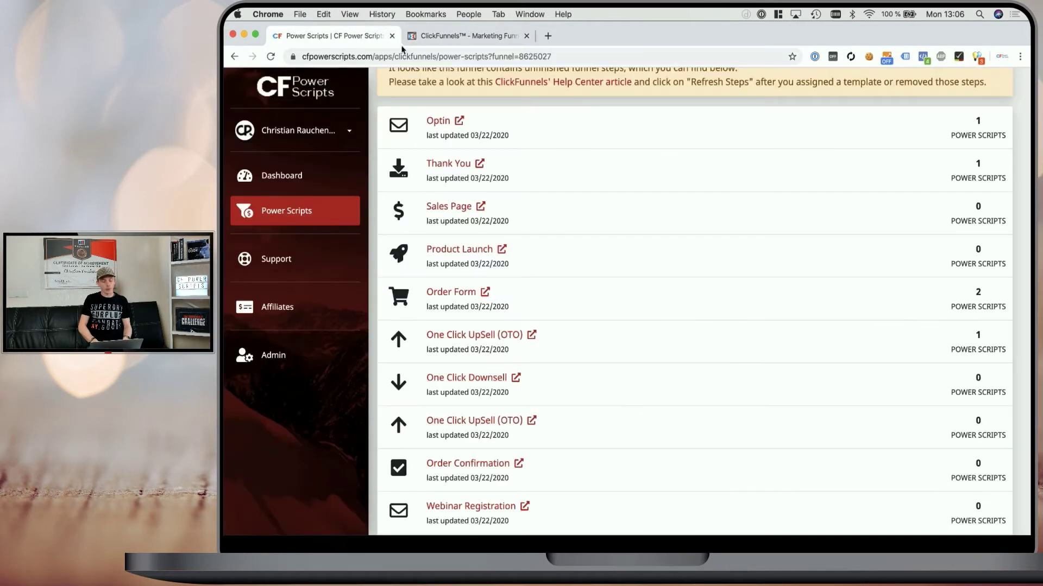
click(532, 336)
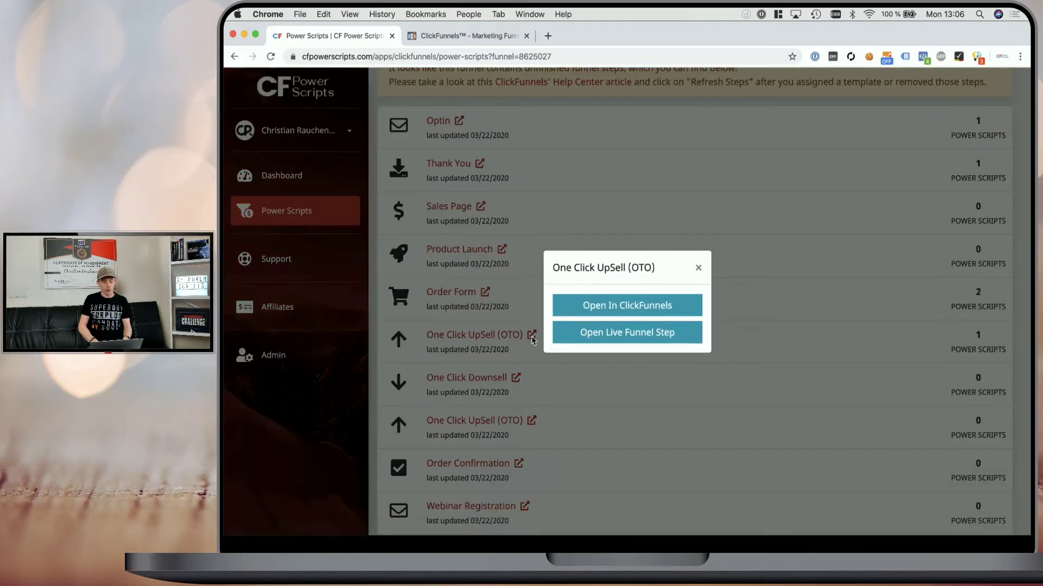
click(604, 308)
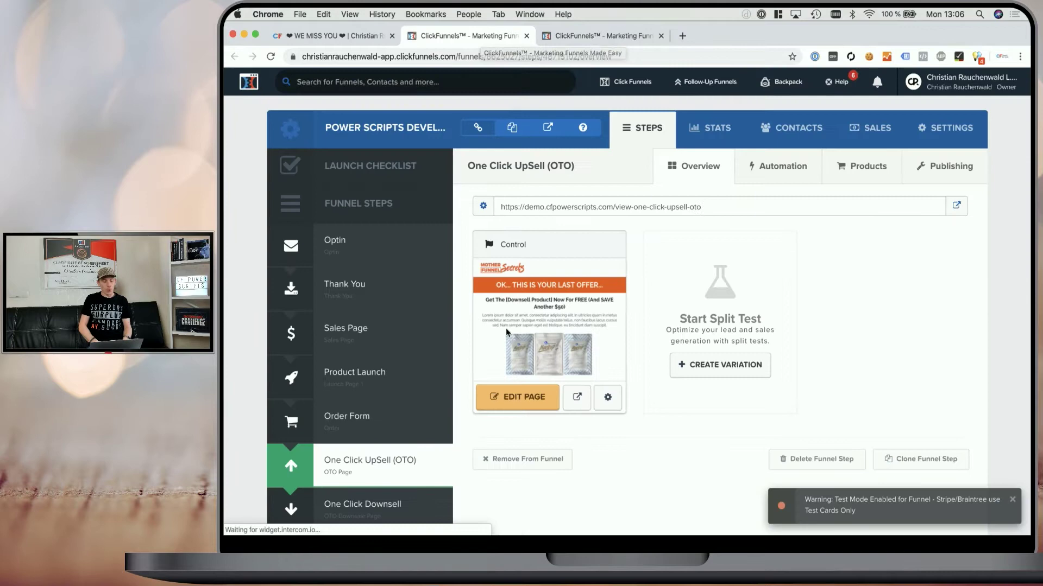
click(512, 401)
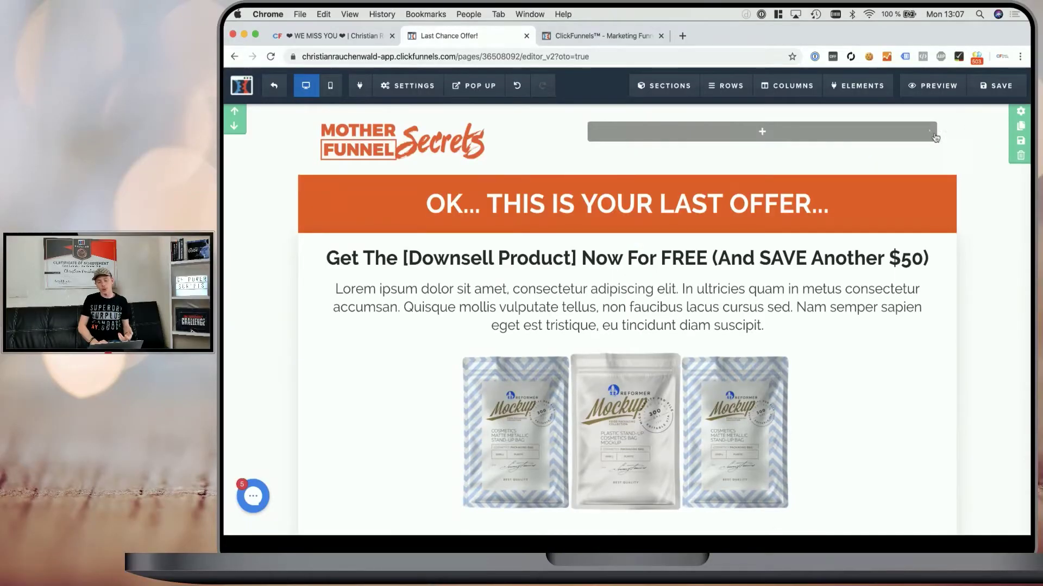
mouse_move(627, 204)
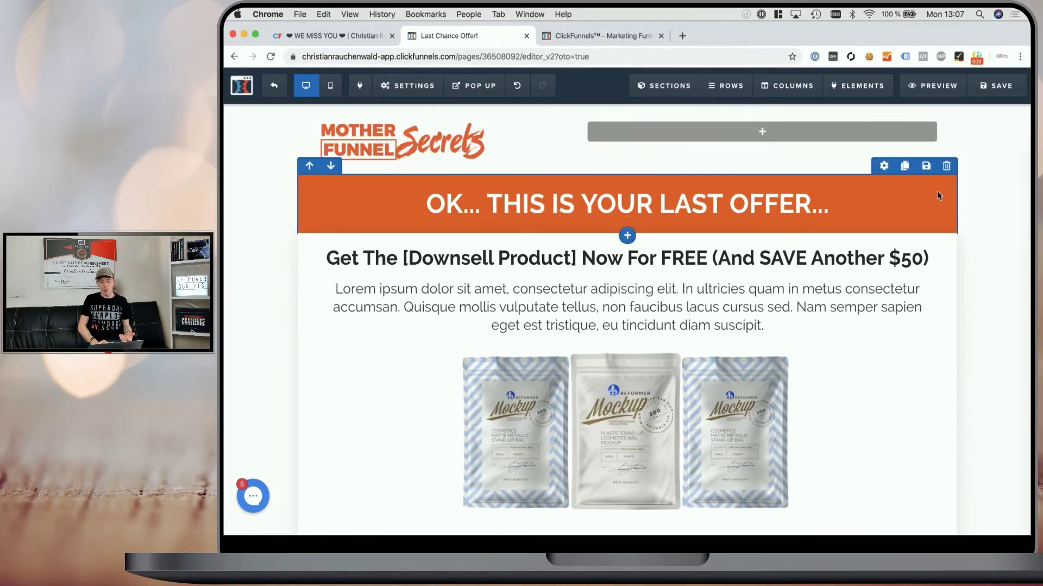
mouse_move(883, 166)
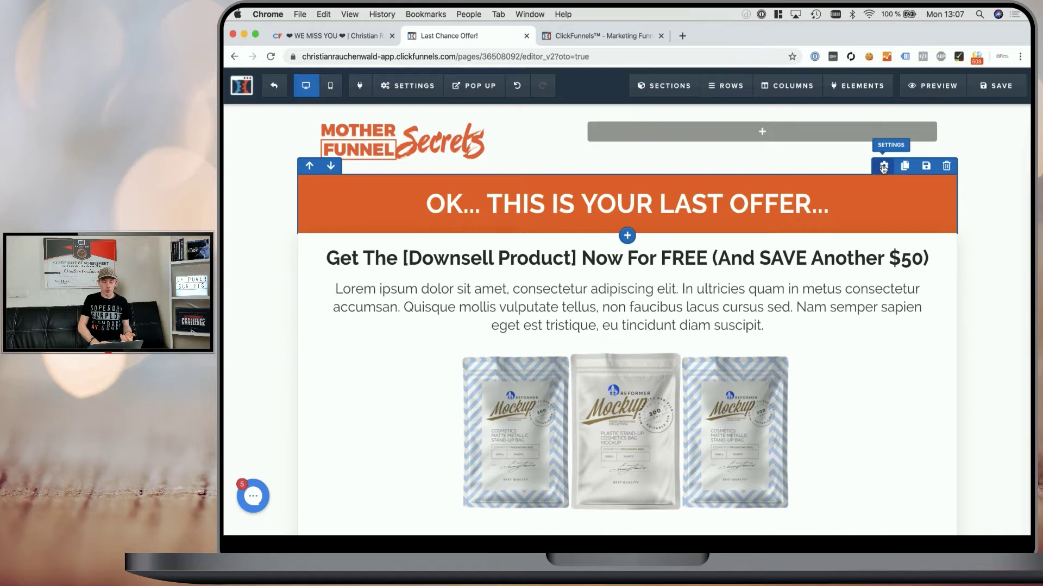
Replace the orange headline row's CSS title '1 column row' with cf-hide-for-2602584.
click(883, 167)
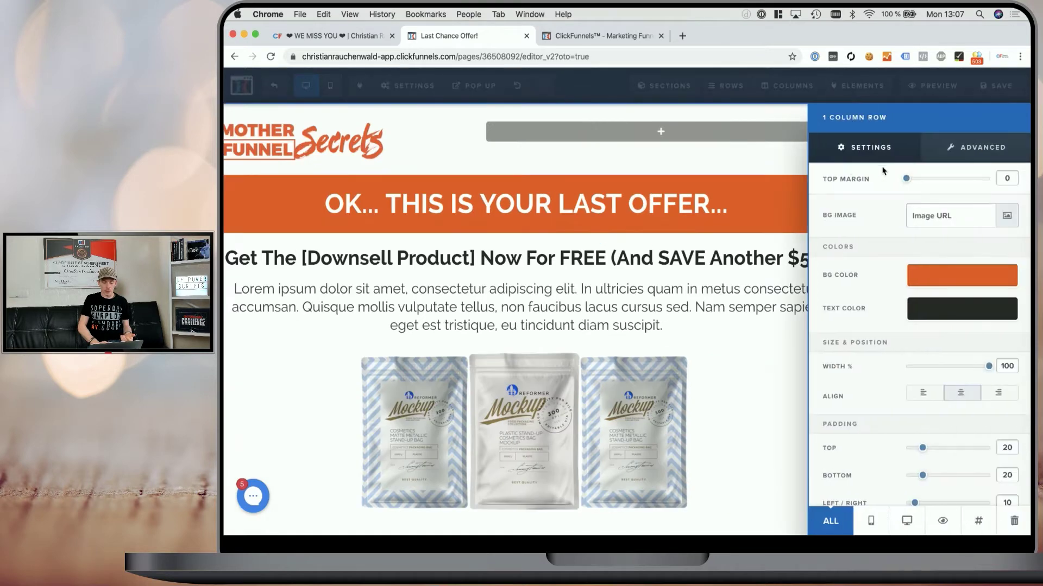
click(979, 522)
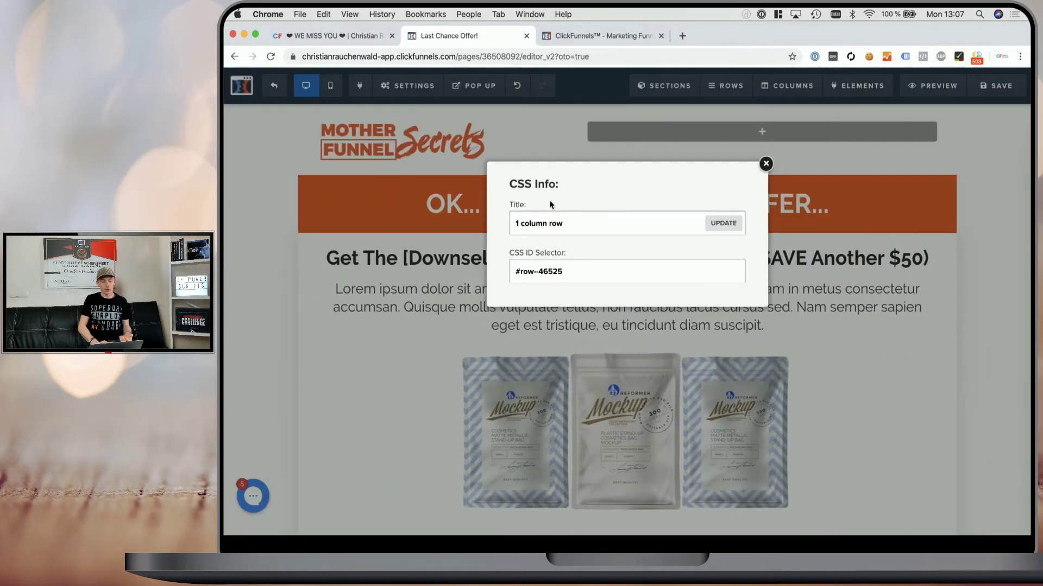
drag(579, 224, 494, 228)
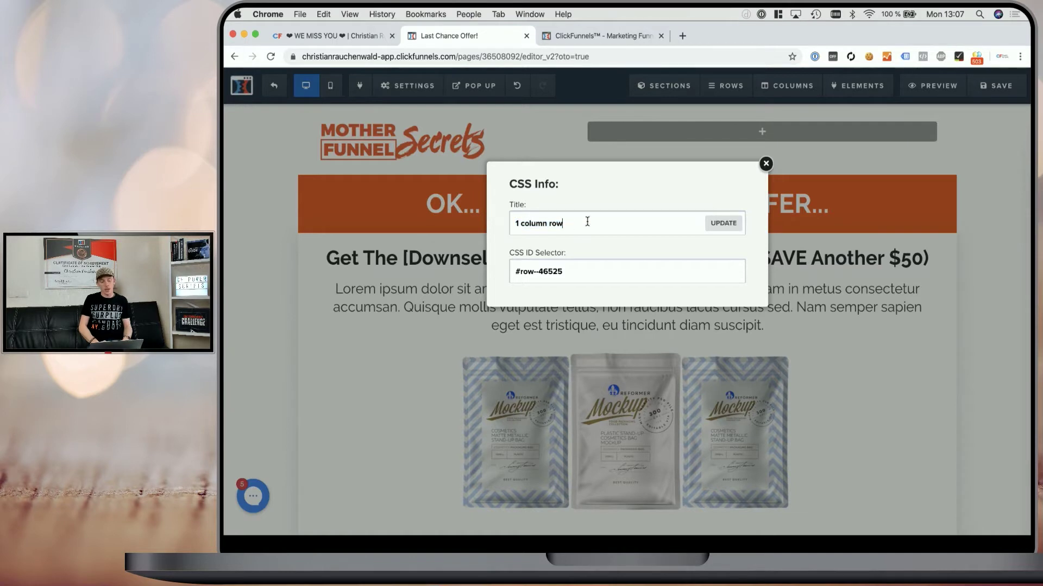
drag(587, 220, 484, 227)
text(cf-hide-for-2602584)
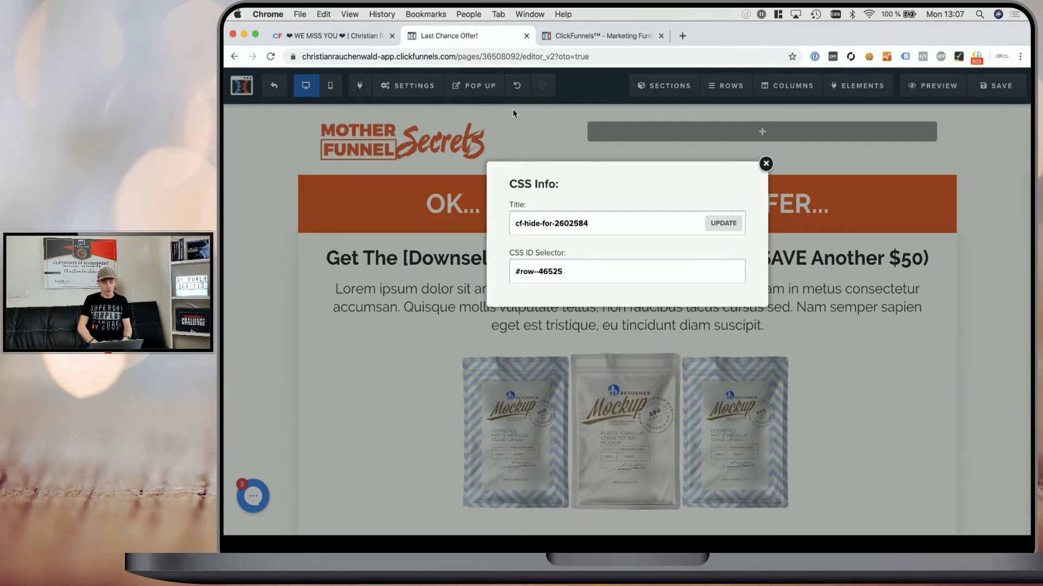
double_click(601, 221)
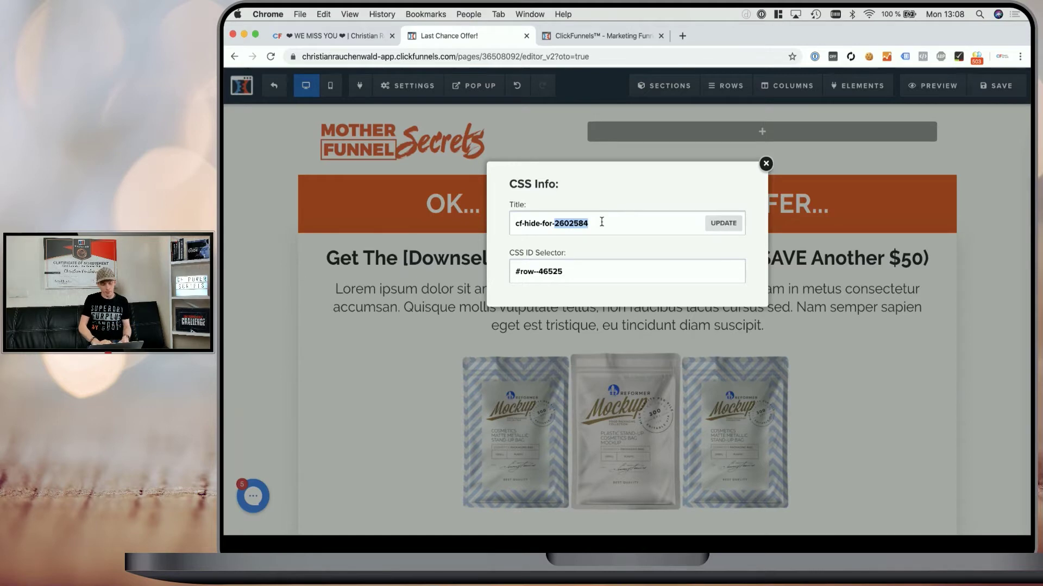
click(767, 164)
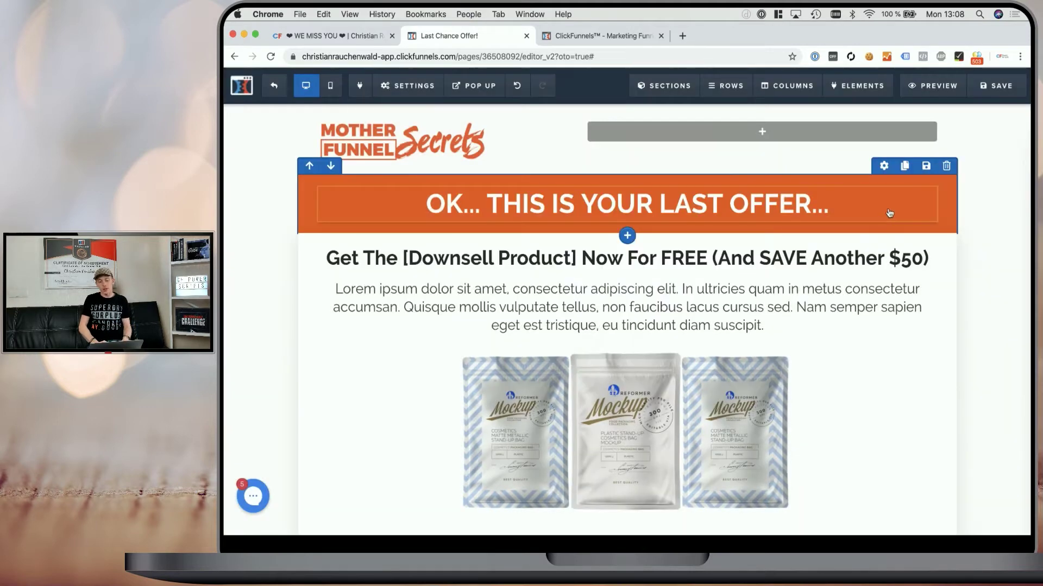
Duplicate the headline row as 'Subscription' with CSS title cf-show-for-2602584.
click(904, 166)
scroll(733, 244, down, 1)
triple_click(681, 181)
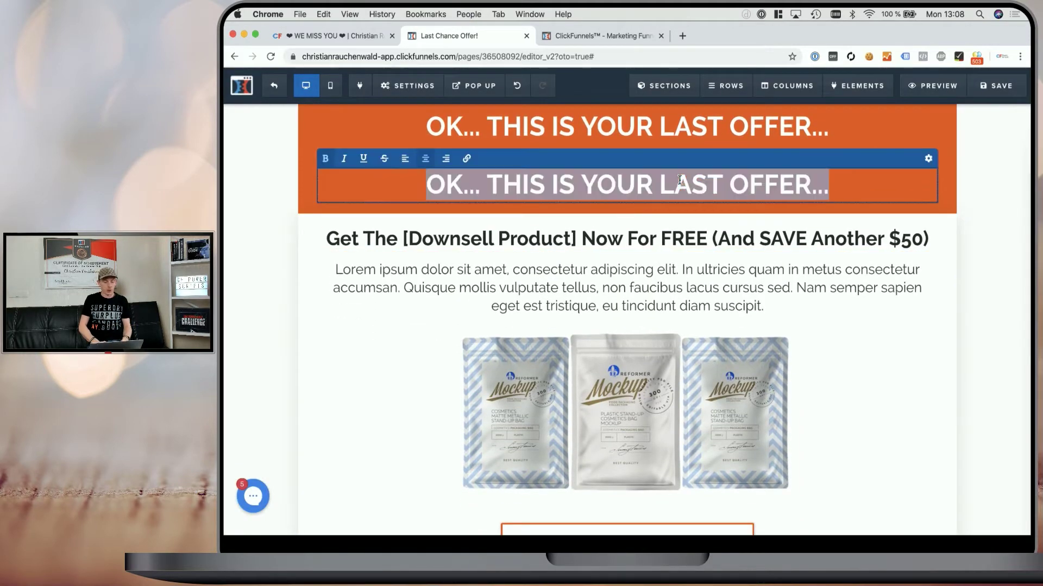
text(Subscripti)
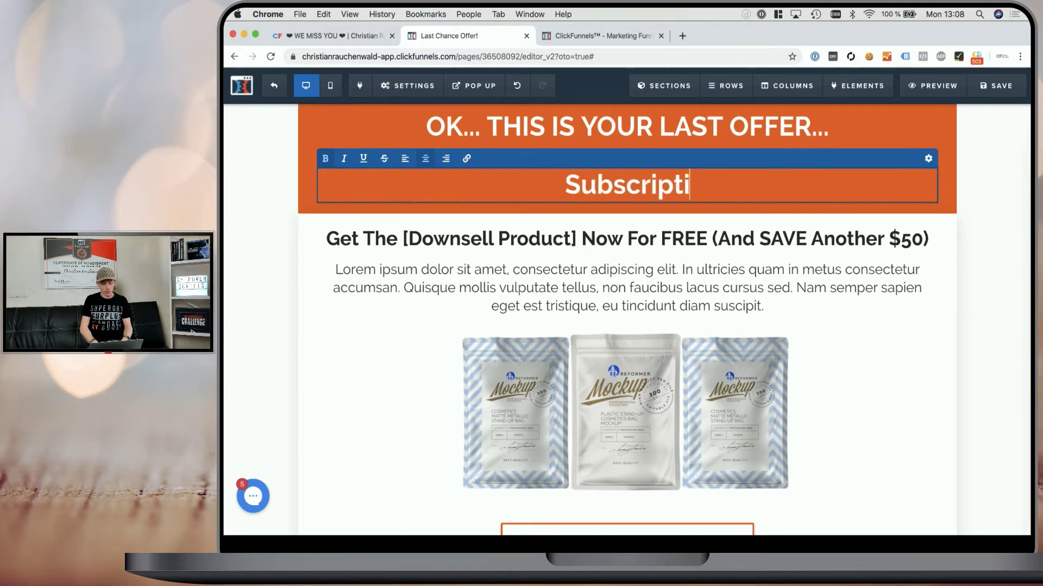
text(on)
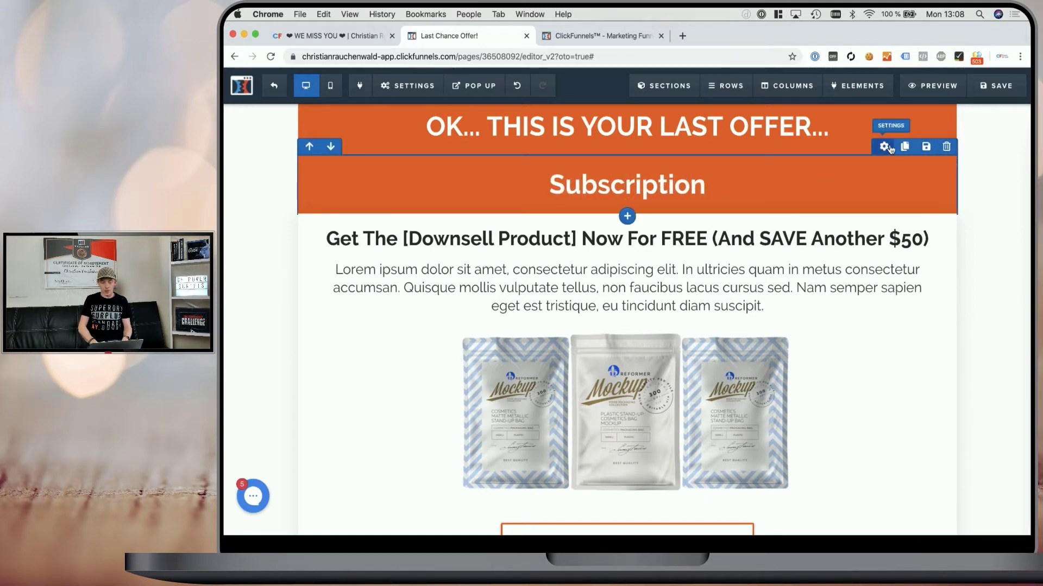
click(883, 146)
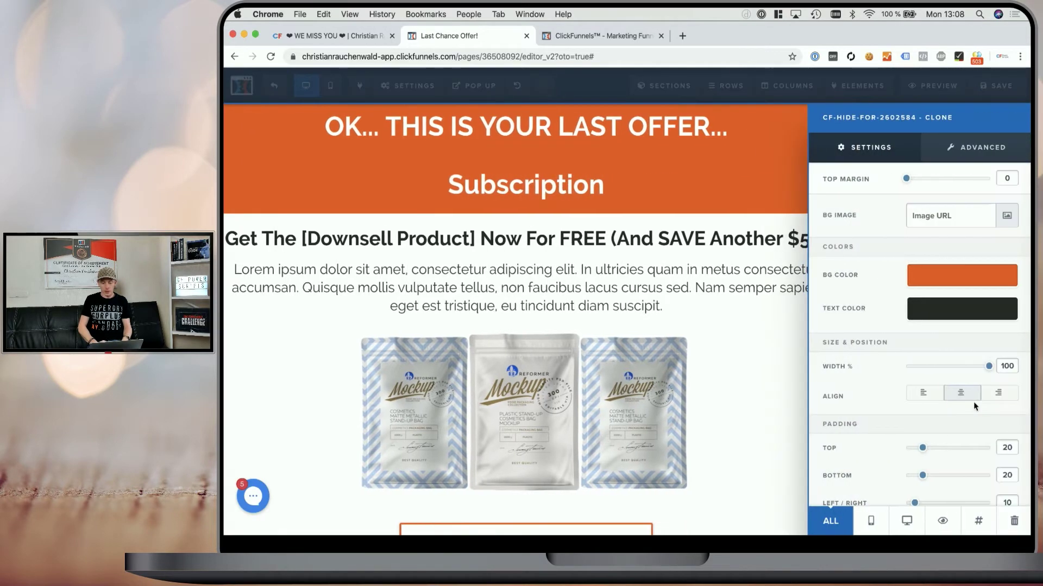
click(978, 522)
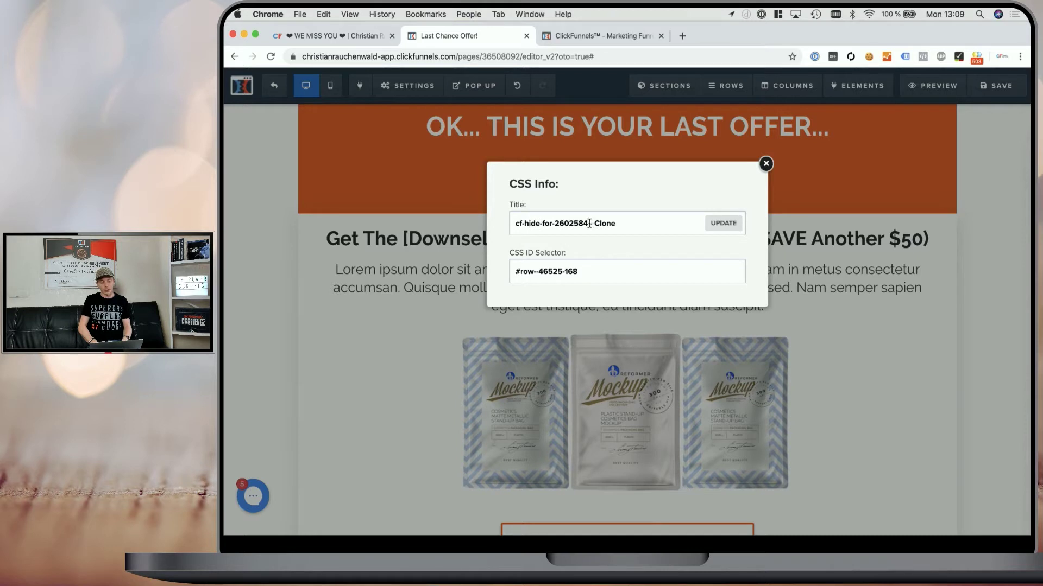
key(BackSpace)
key(BackSpace)
key(BackSpace)
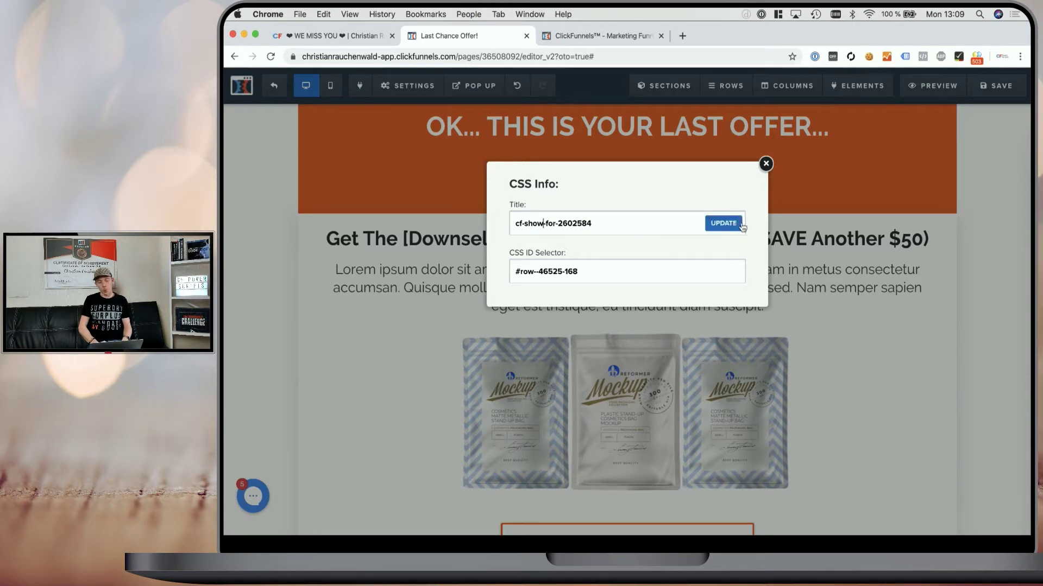
click(724, 224)
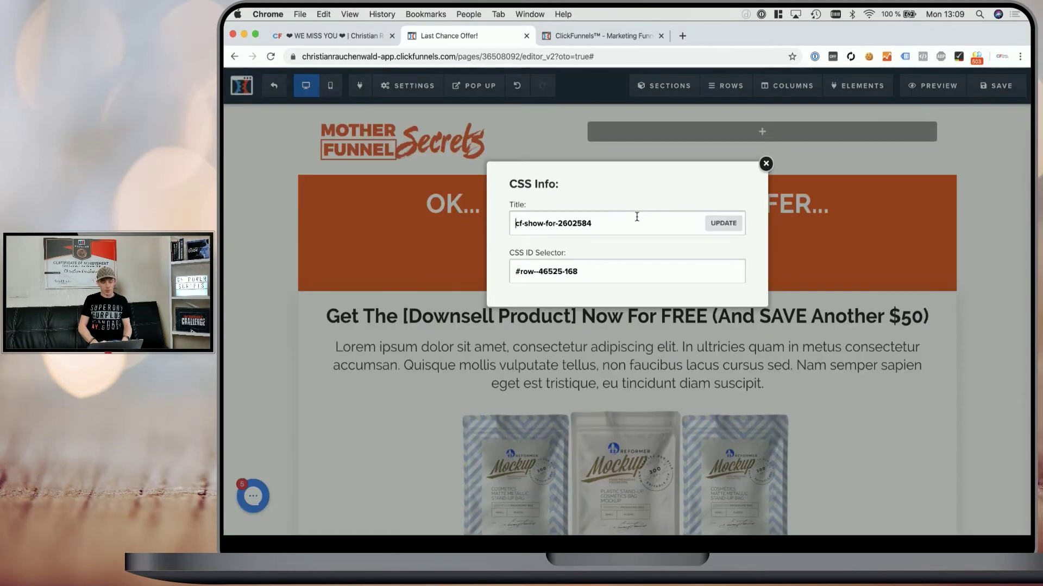
click(723, 224)
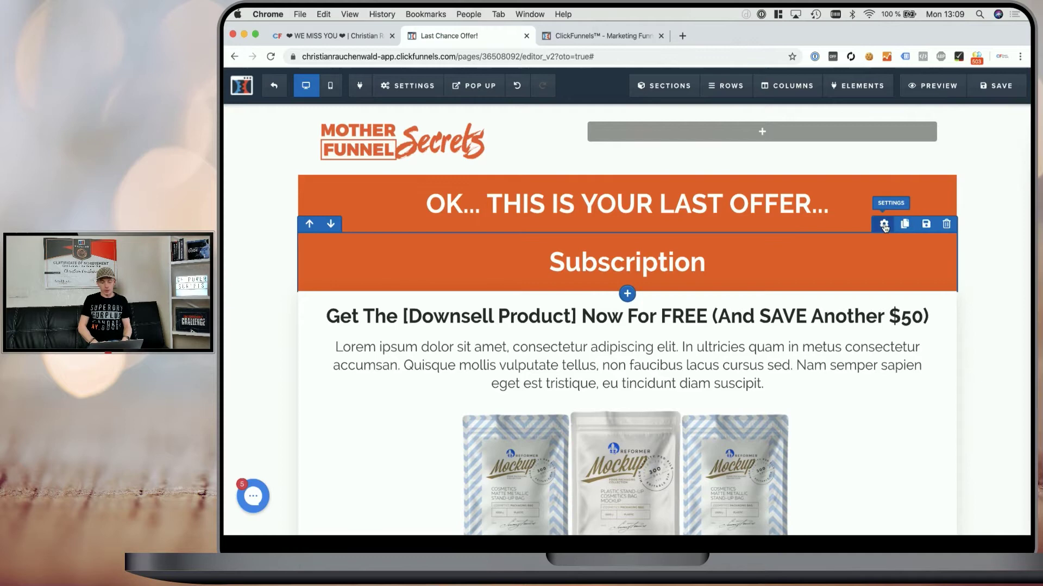
Hide the Subscription headline row in the editor.
click(884, 223)
click(946, 530)
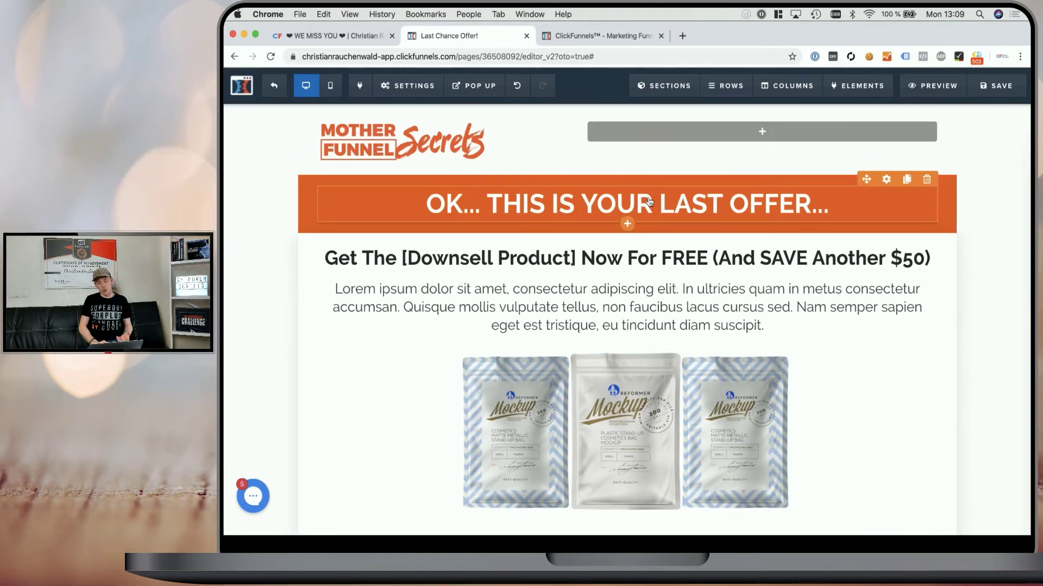
scroll(684, 209, down, 3)
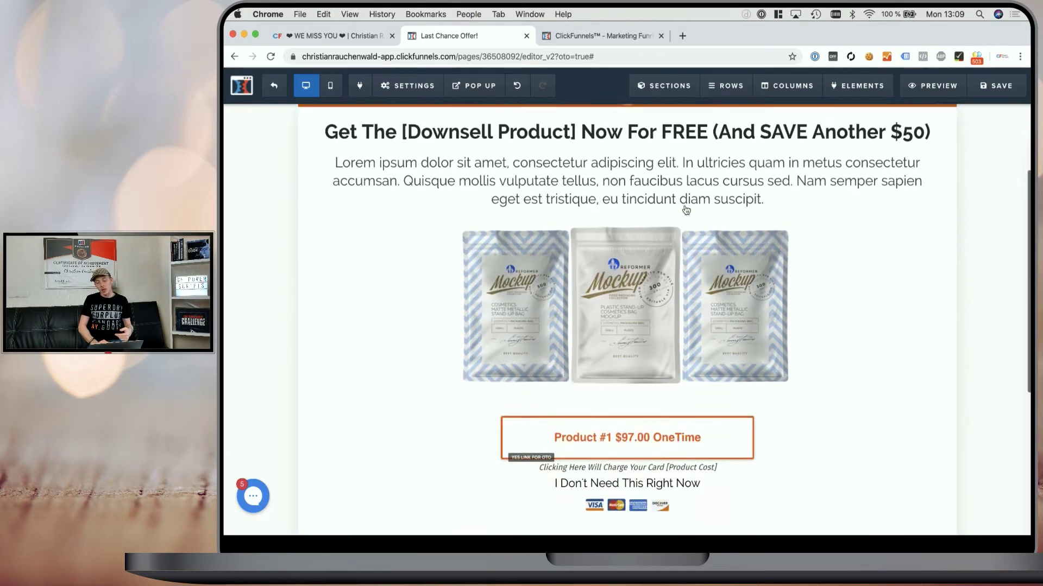
scroll(684, 210, up, 3)
scroll(717, 269, down, 2)
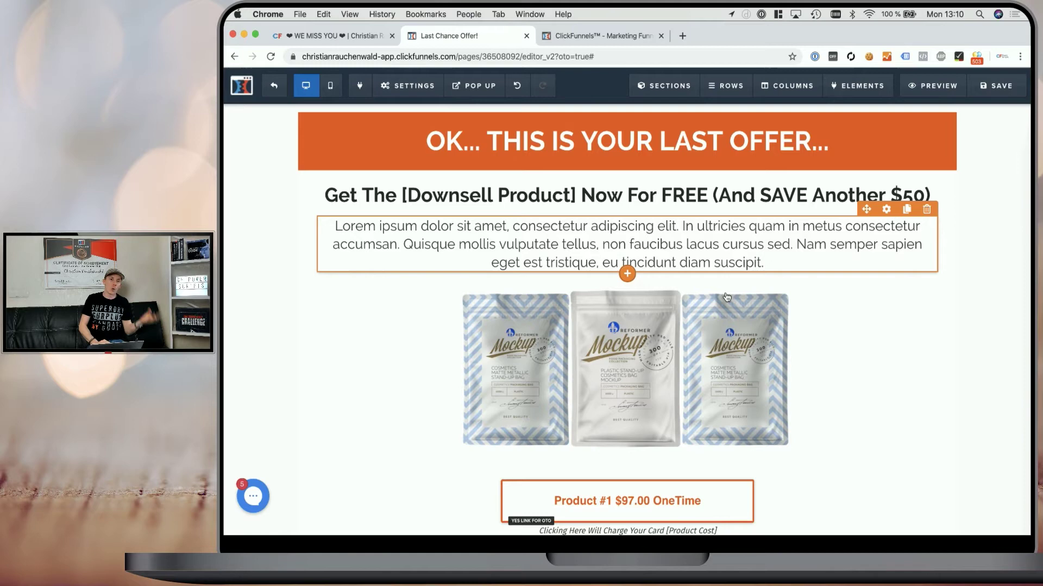
scroll(717, 309, down, 1)
scroll(693, 342, down, 2)
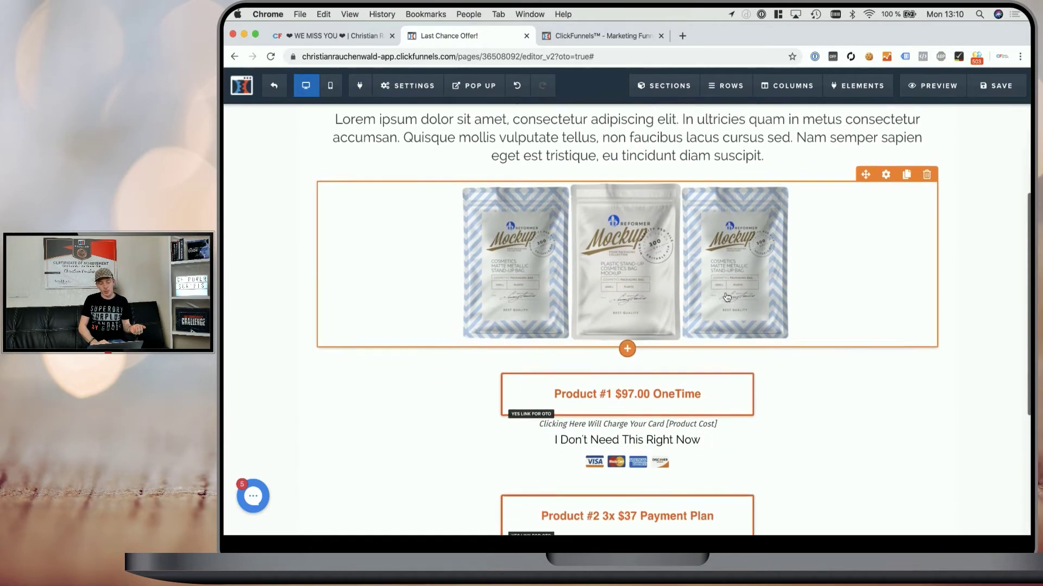
Check the Product #1 button's Set Action to confirm it sells the one-time product.
click(657, 373)
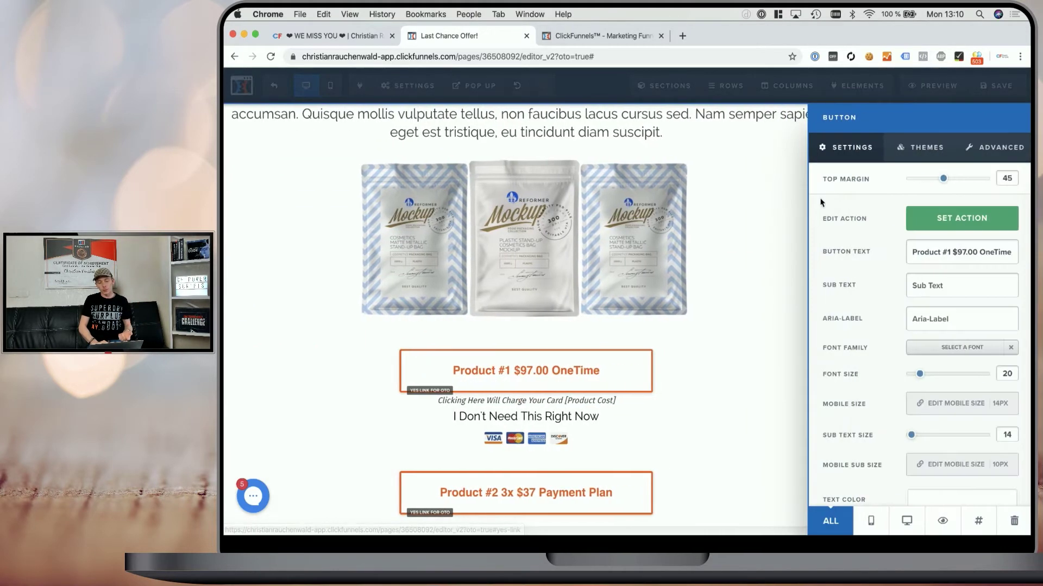
click(889, 223)
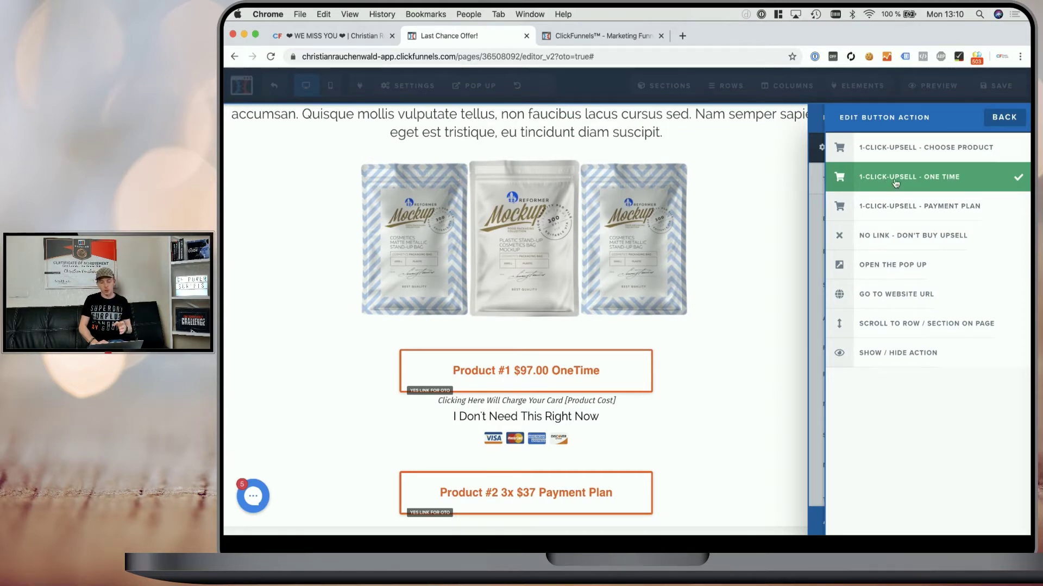
click(672, 292)
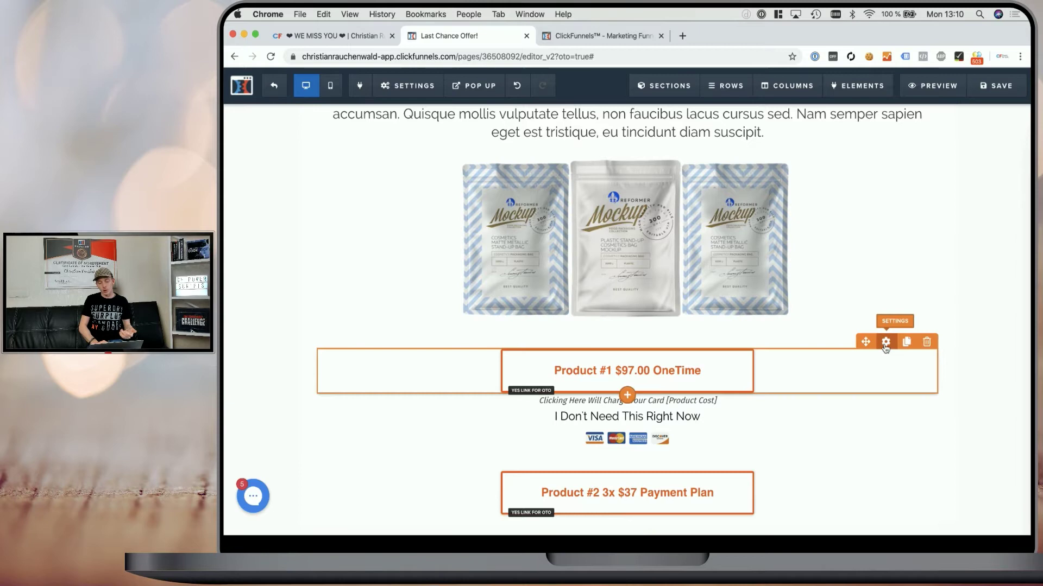
Title the Product #1 button cf-hide-for-2602584 and move the Product #2 button above it.
click(885, 342)
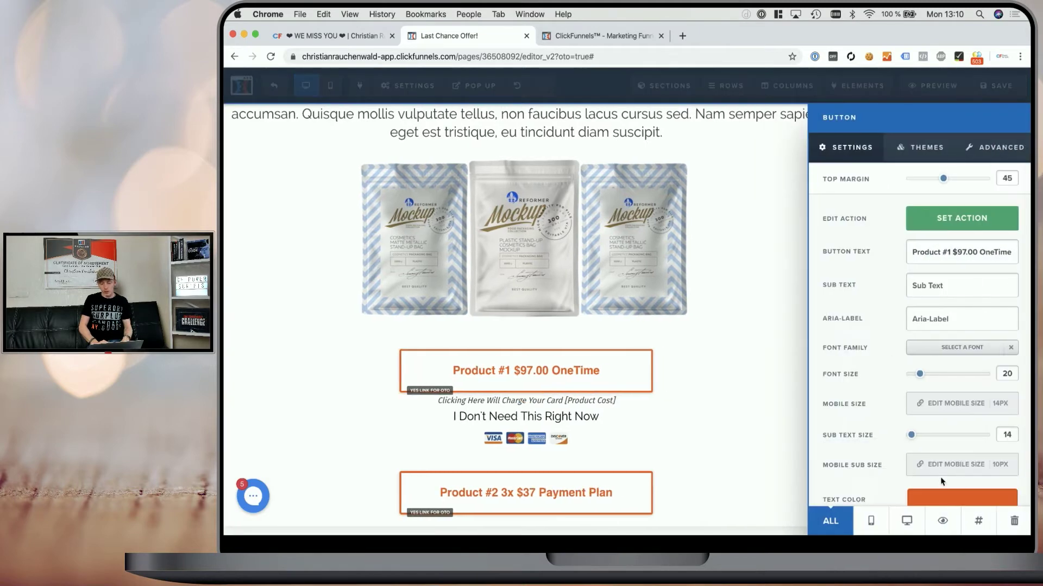
click(975, 528)
text(cf-hide-for-2602584)
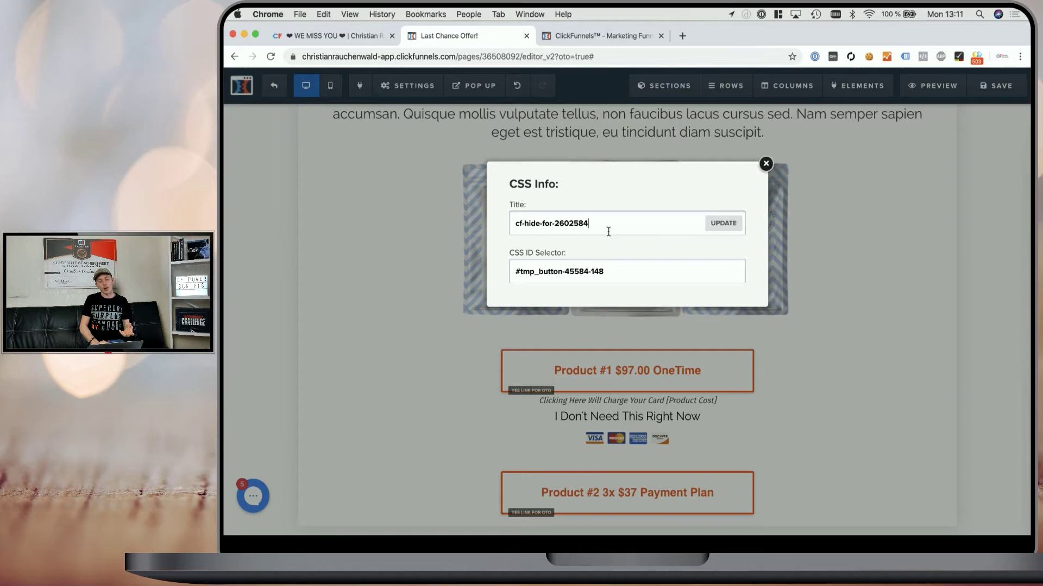
click(723, 223)
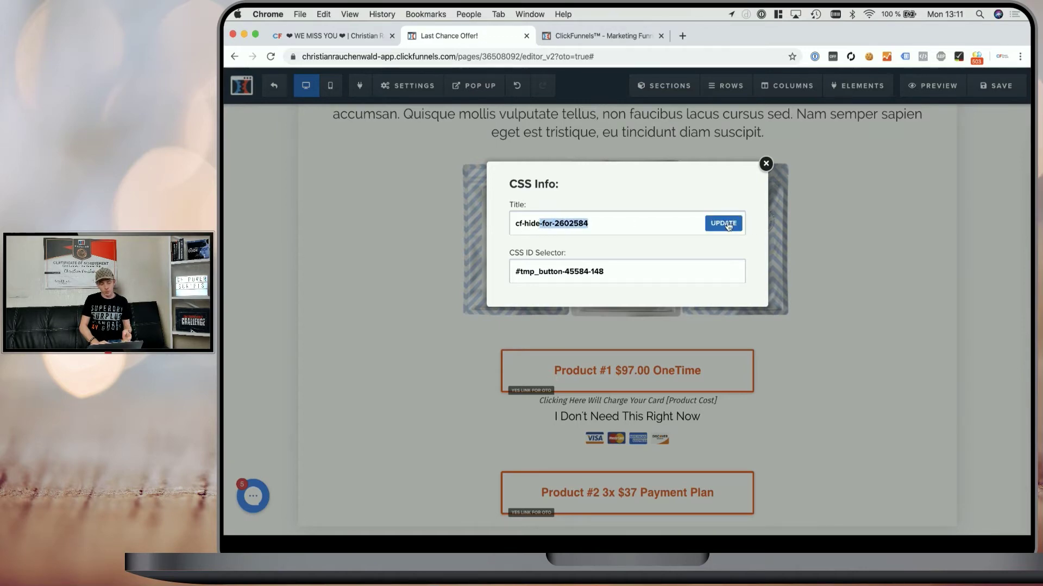
drag(664, 500, 668, 350)
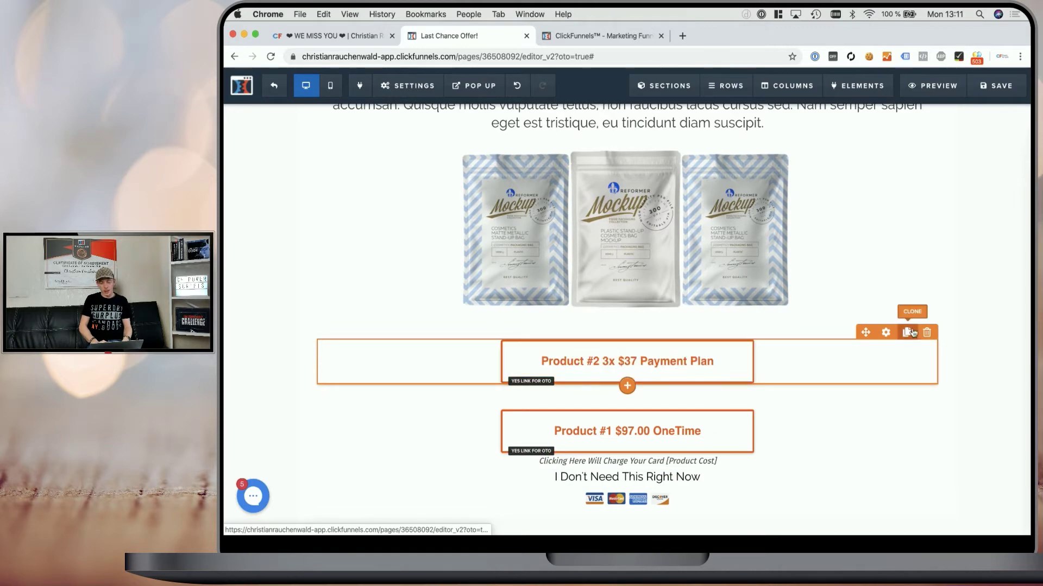
Give the Product #2 button a show-for-product title, hide it in the editor, and save the page.
click(885, 332)
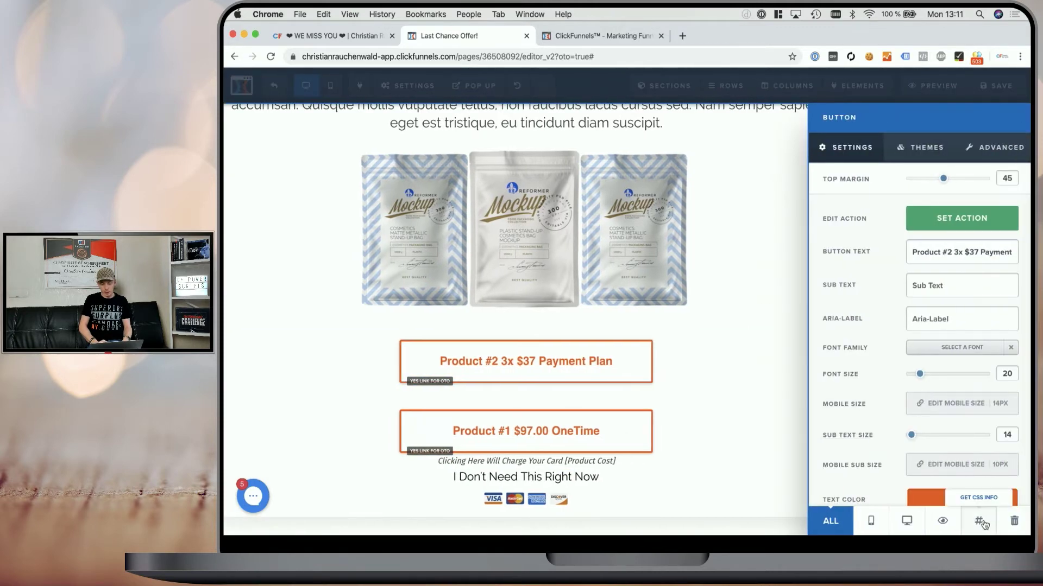
click(981, 521)
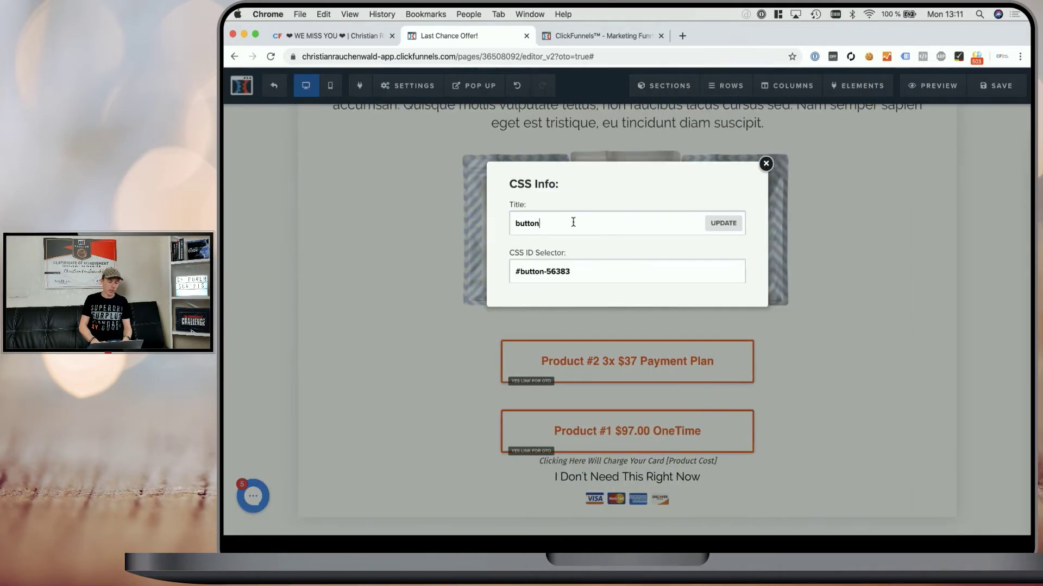
text(cf-hide-for-2602584)
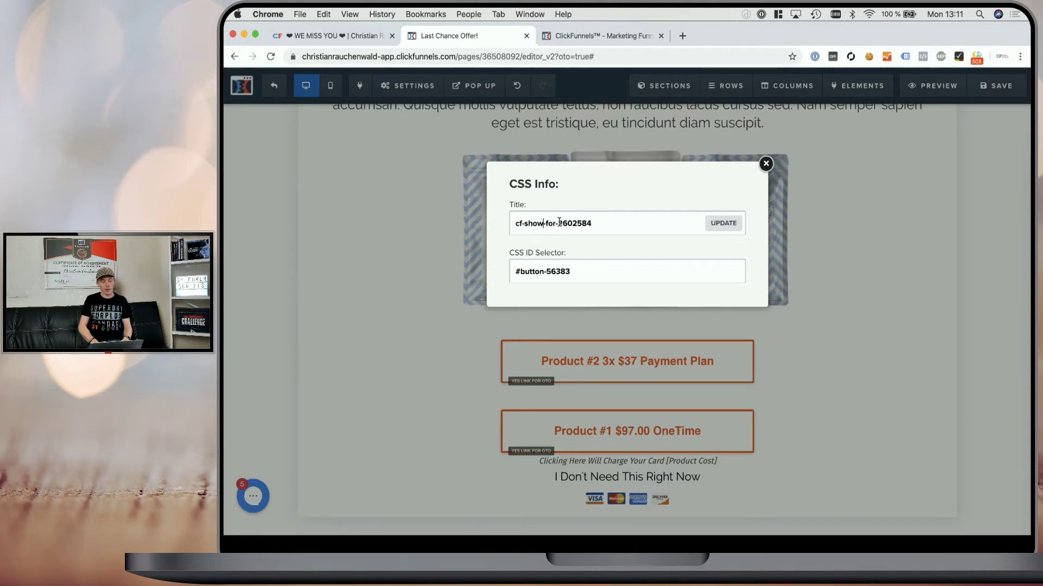
click(721, 226)
mouse_move(844, 355)
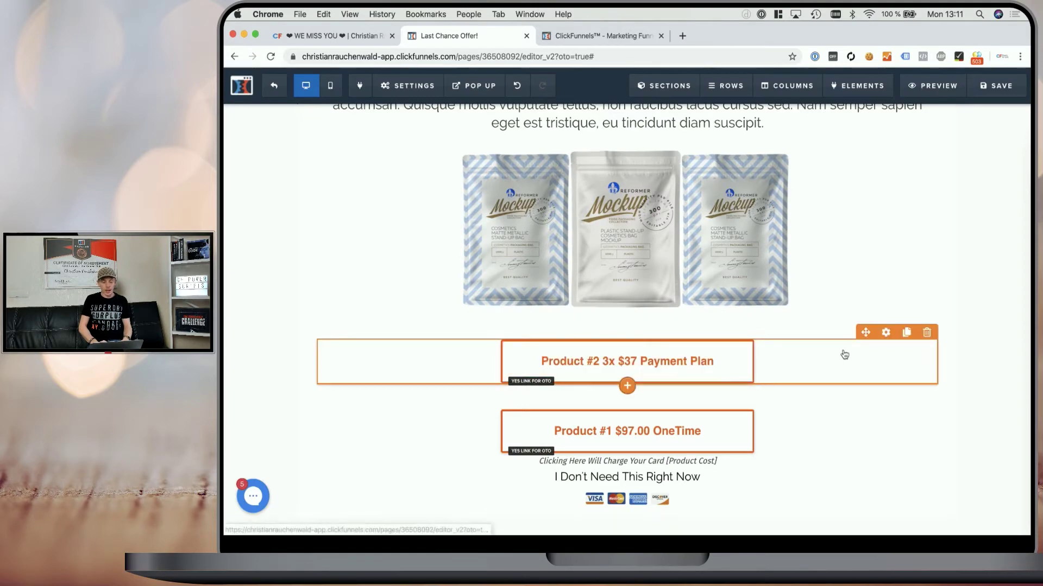
click(886, 332)
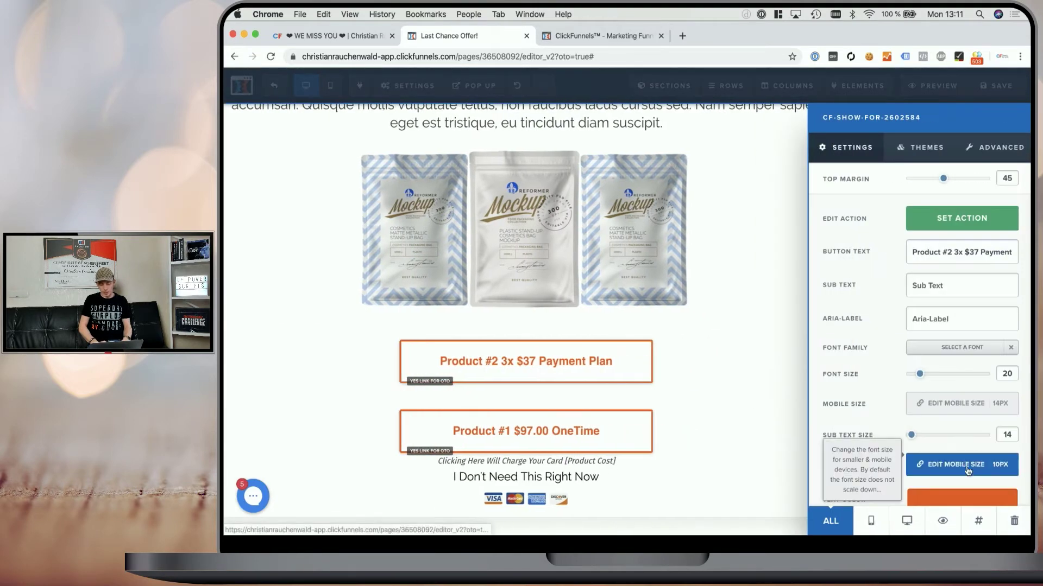
click(939, 520)
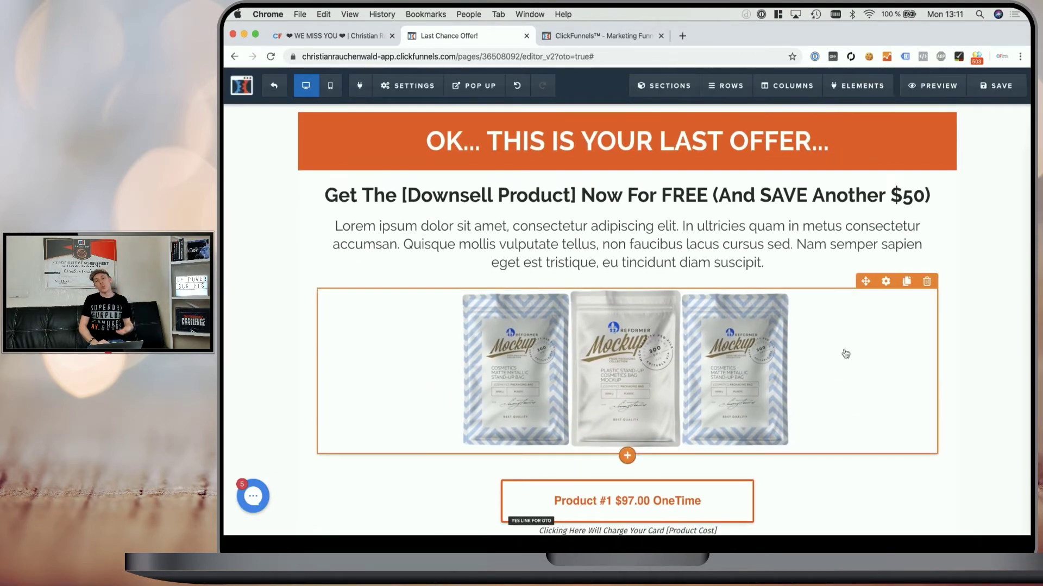
scroll(845, 354, up, 2)
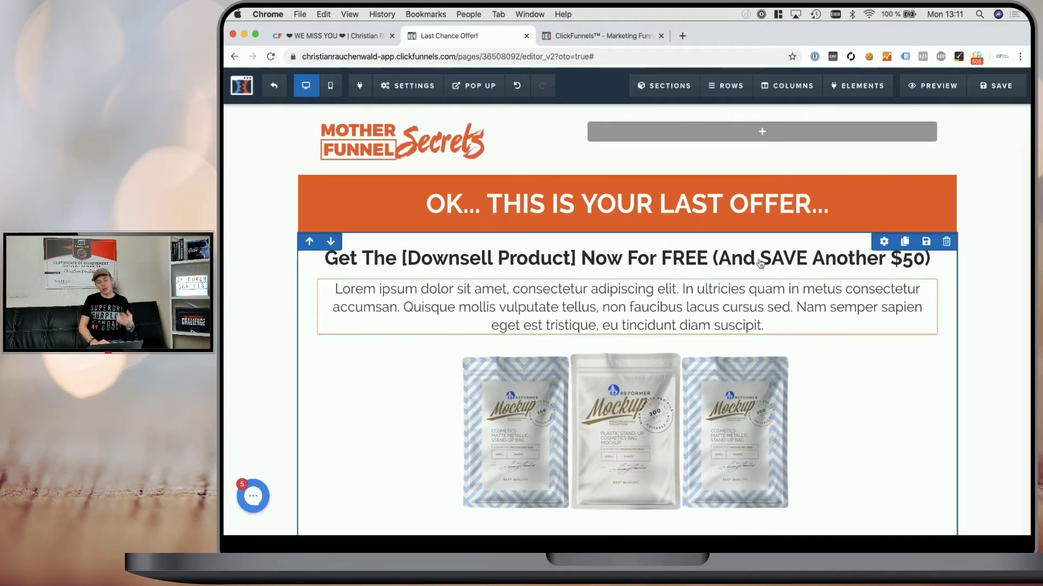
scroll(752, 245, down, 3)
scroll(754, 253, down, 7)
scroll(754, 253, up, 3)
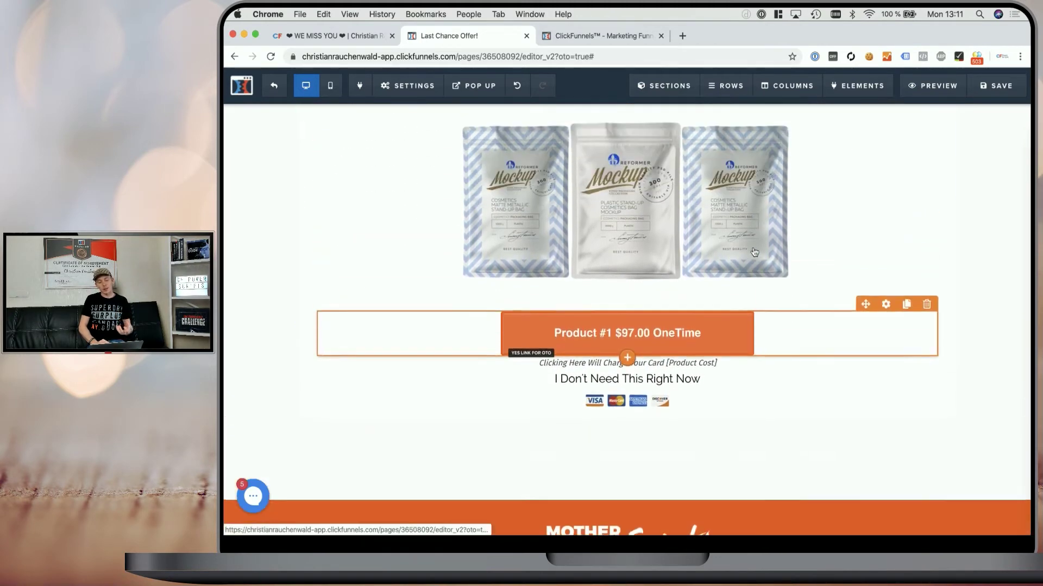
scroll(755, 253, up, 6)
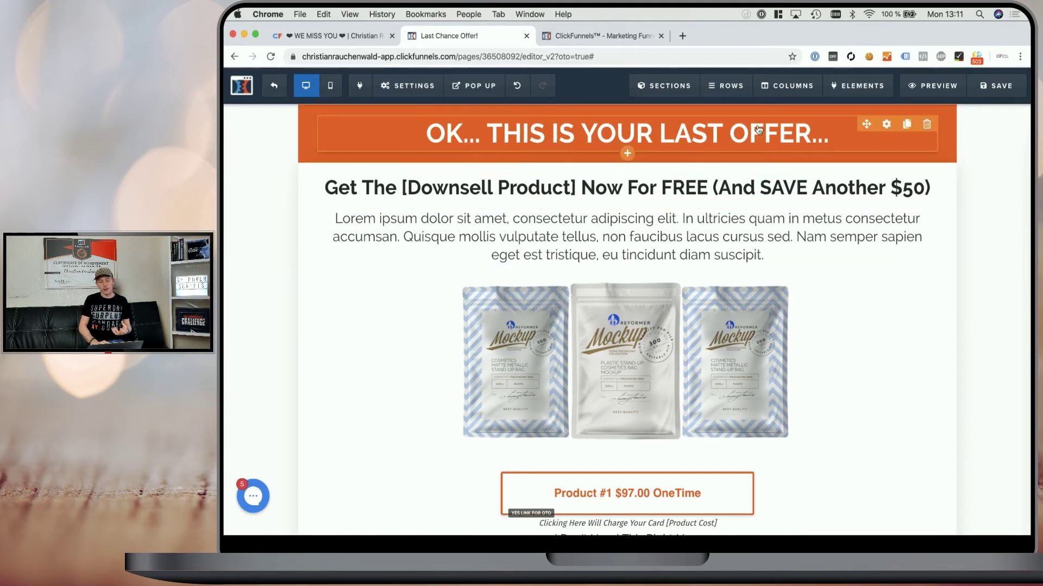
scroll(757, 130, down, 3)
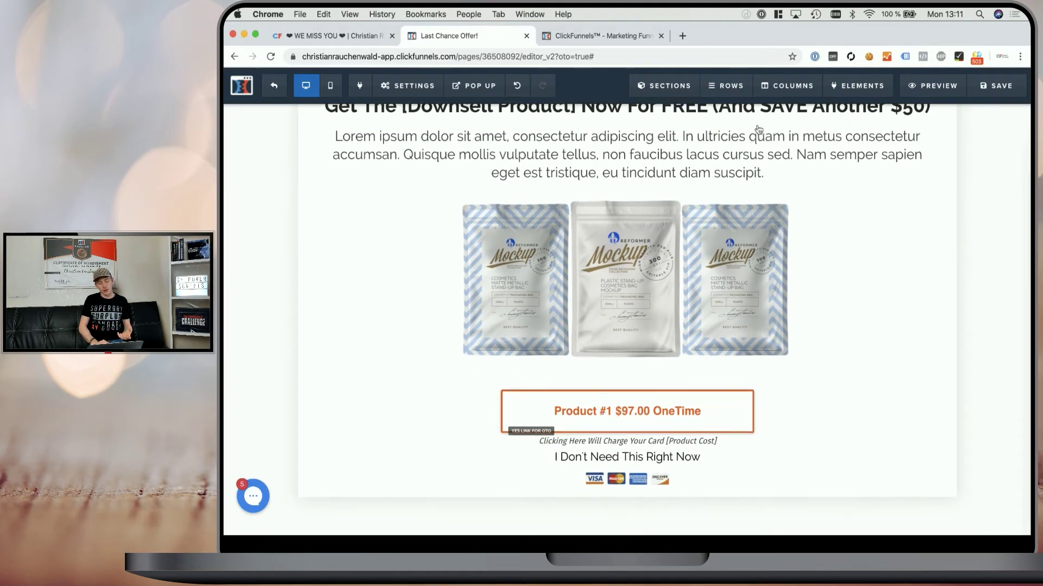
scroll(757, 128, down, 2)
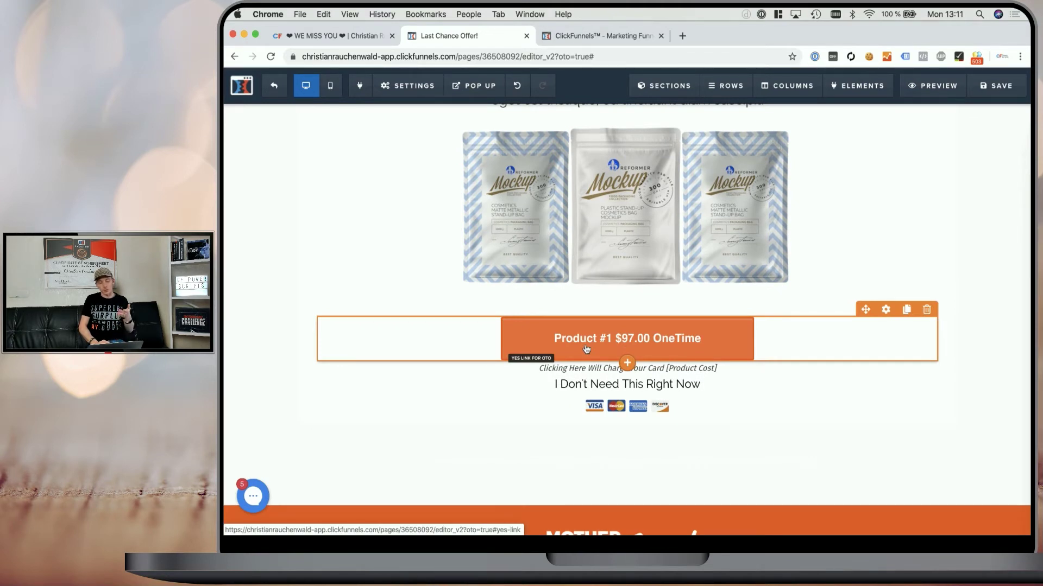
click(1000, 96)
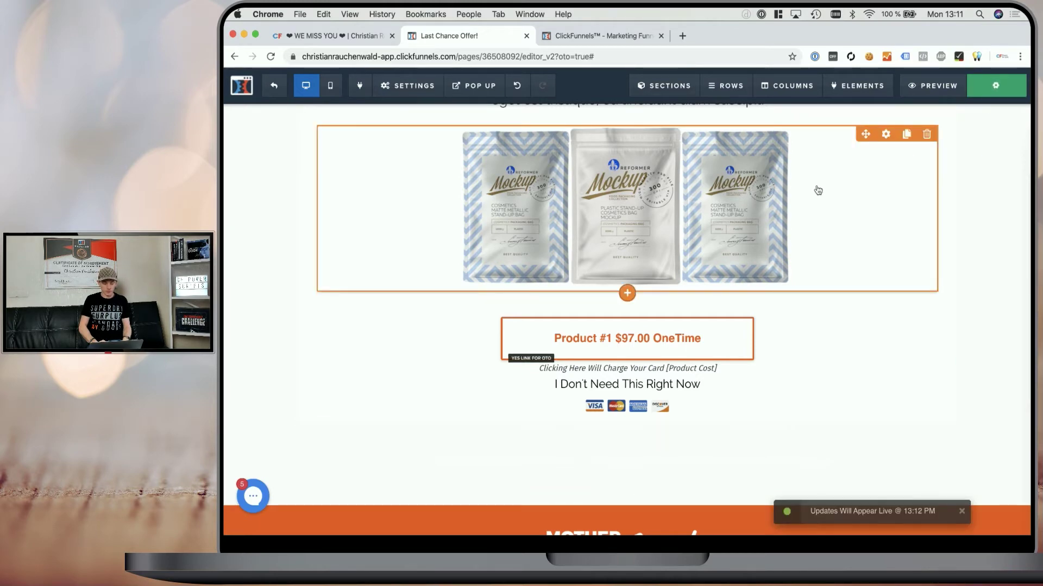
Back in CF Power Scripts, open the Order Form step's options to launch the live page.
click(351, 36)
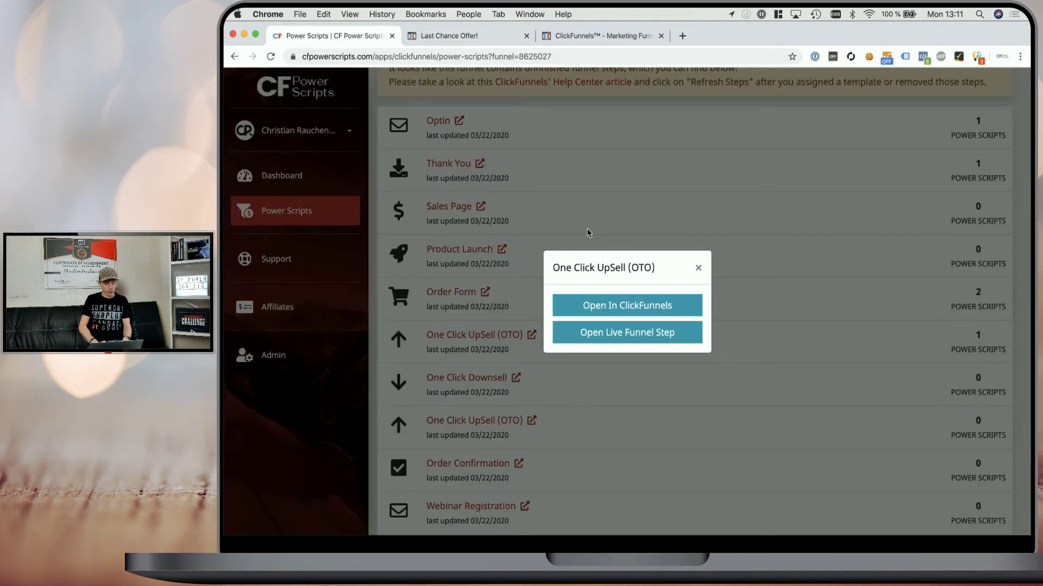
click(606, 232)
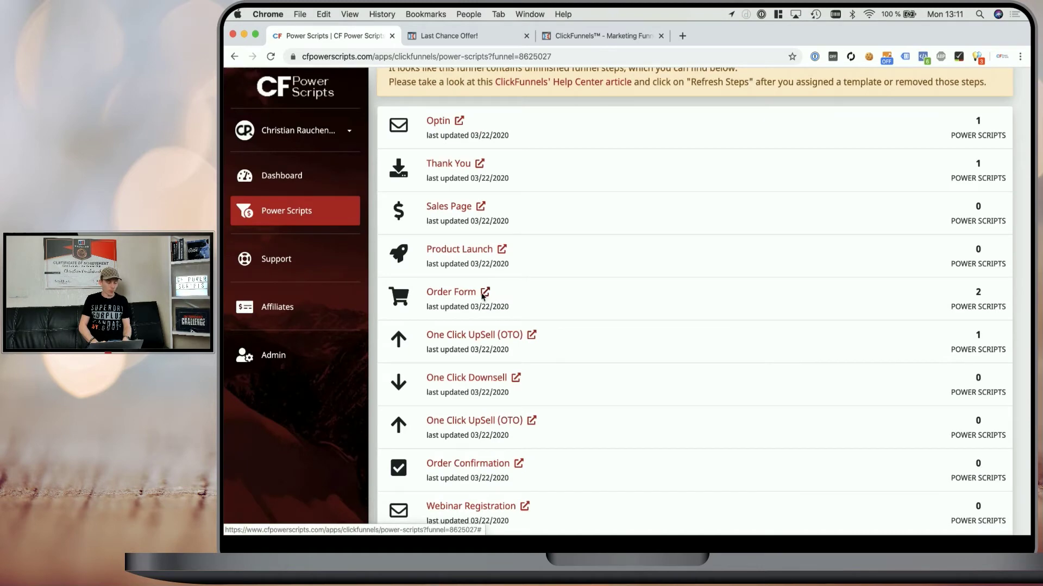
click(485, 294)
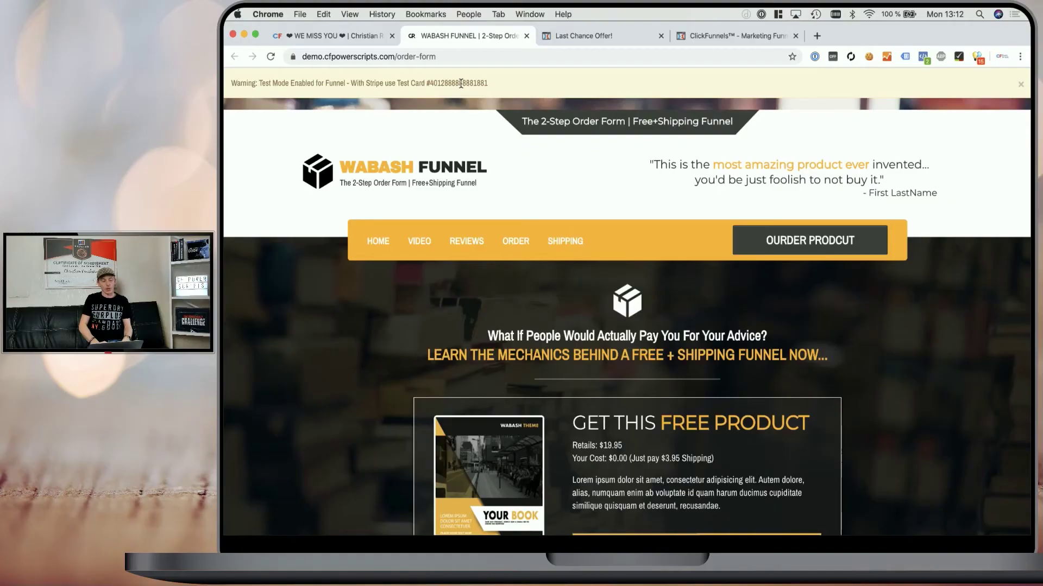
Complete a test Subscription order with the copied test card, expiry and CVC.
double_click(455, 82)
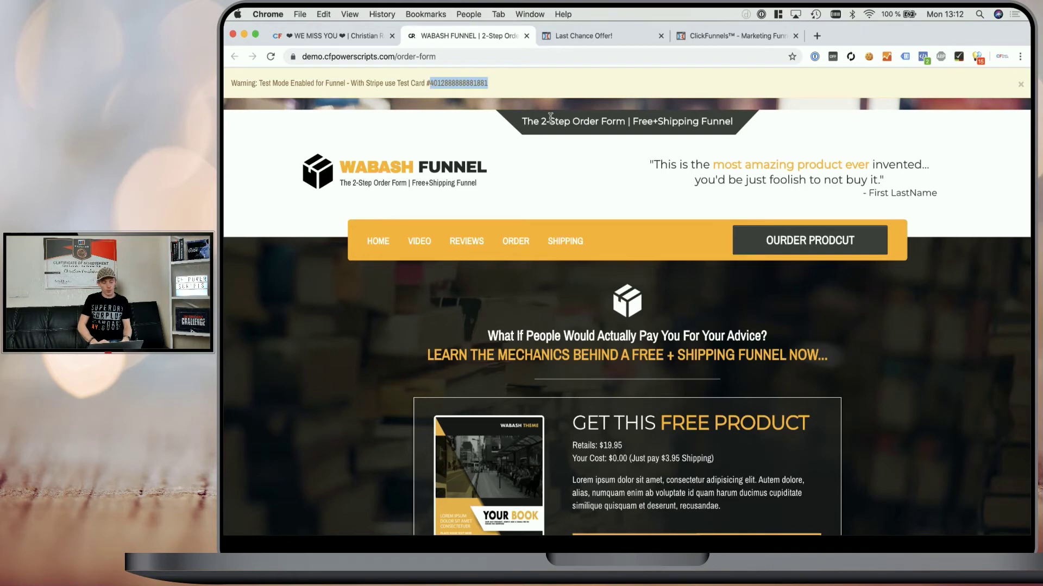
scroll(551, 119, down, 5)
scroll(554, 120, down, 4)
scroll(559, 121, down, 3)
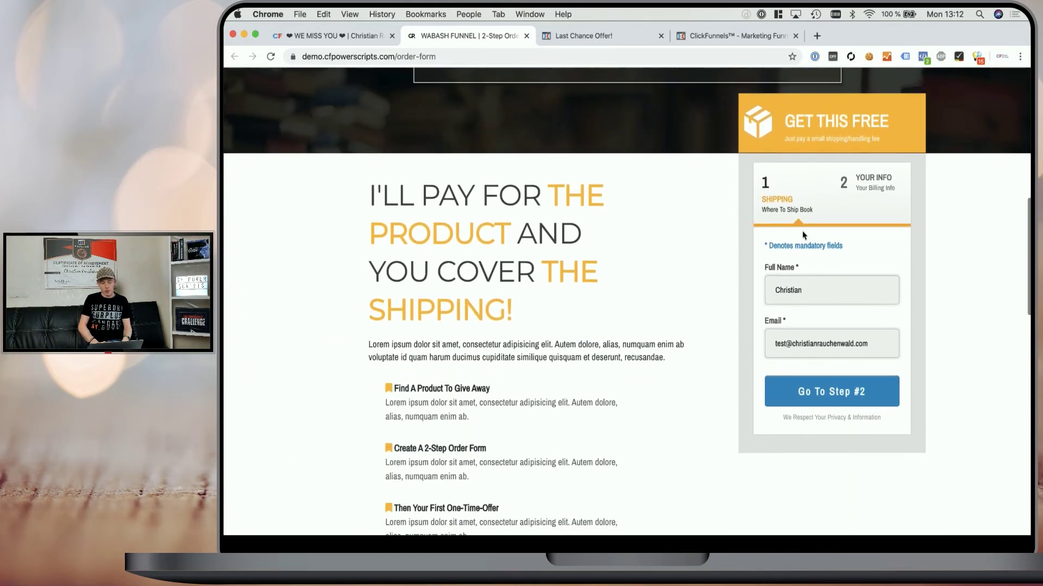
click(817, 398)
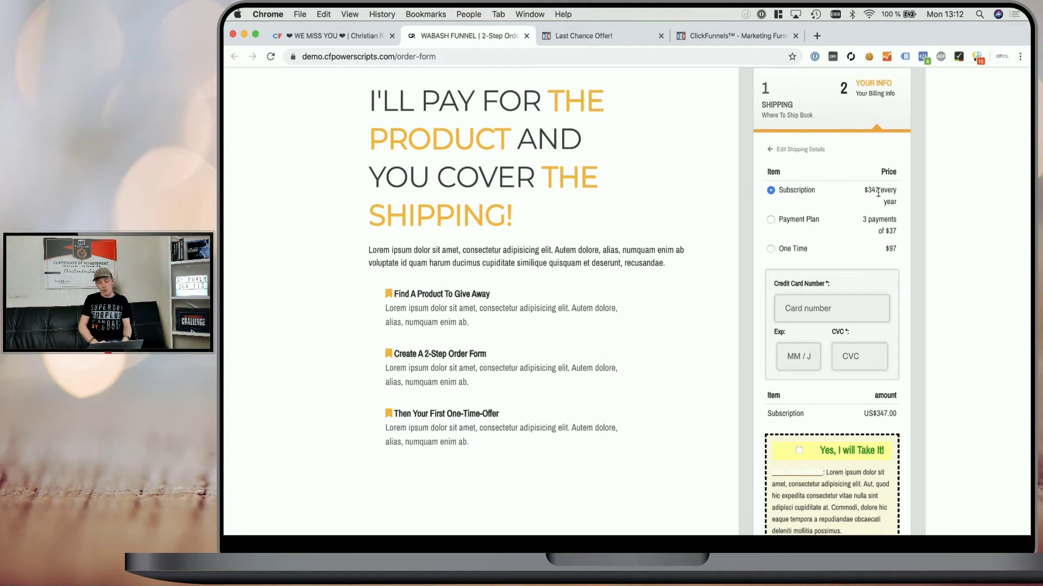
scroll(844, 190, down, 2)
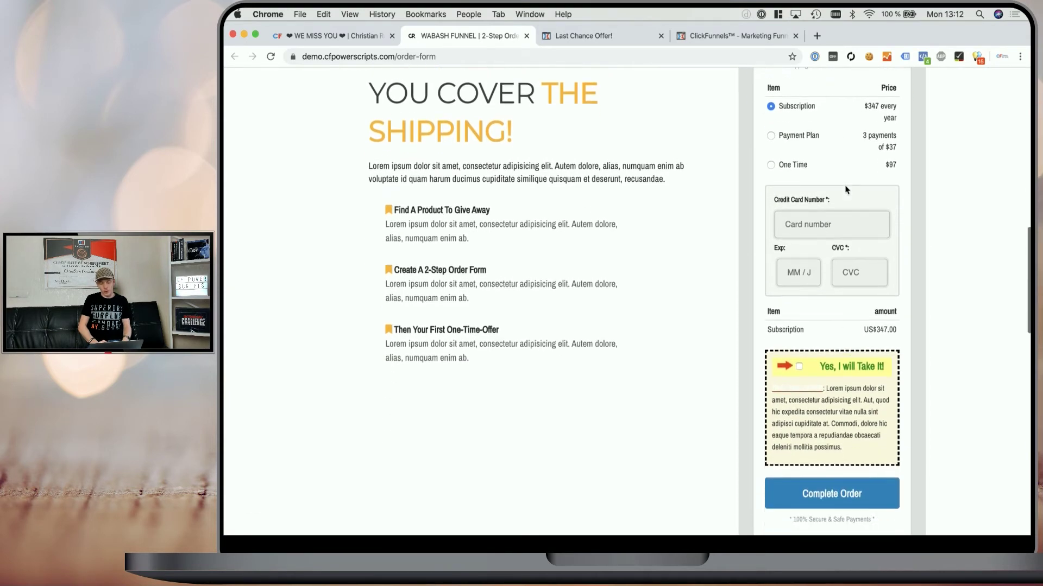
click(810, 222)
text(4012 8888 8888 1881)
click(779, 268)
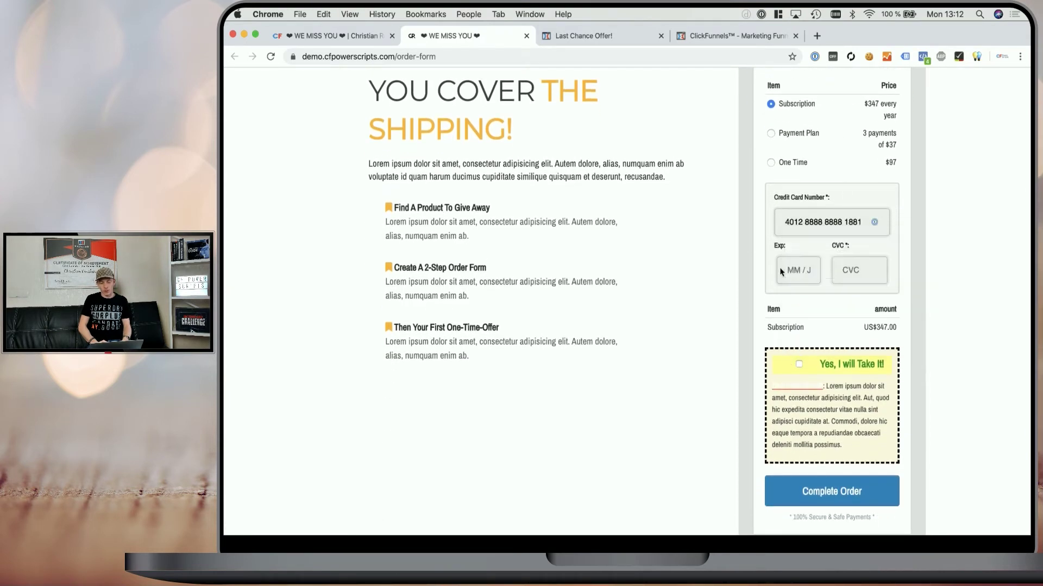
text(12 / 23)
key(Tab)
text(123)
scroll(817, 351, down, 2)
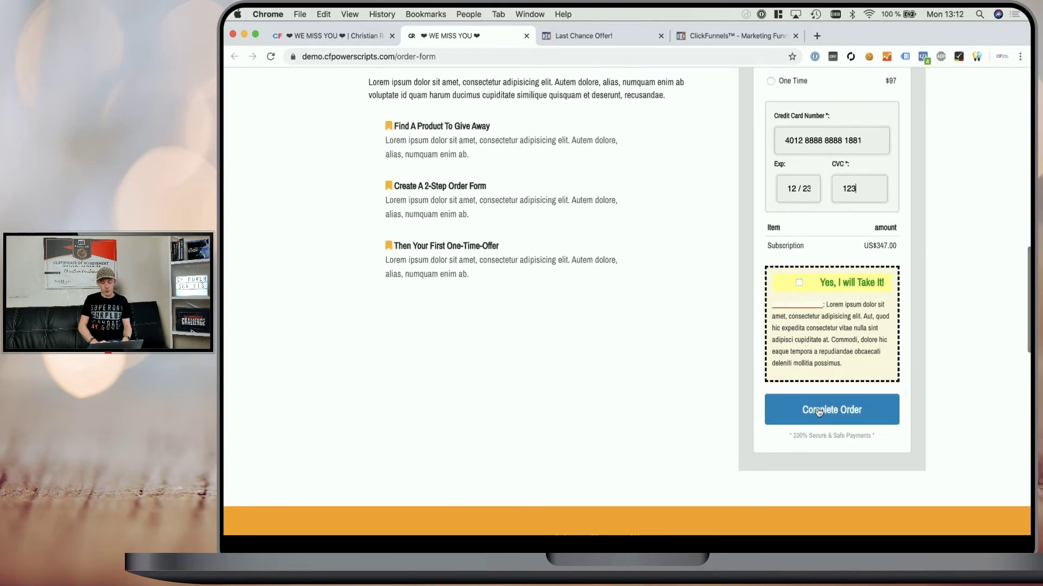
click(819, 411)
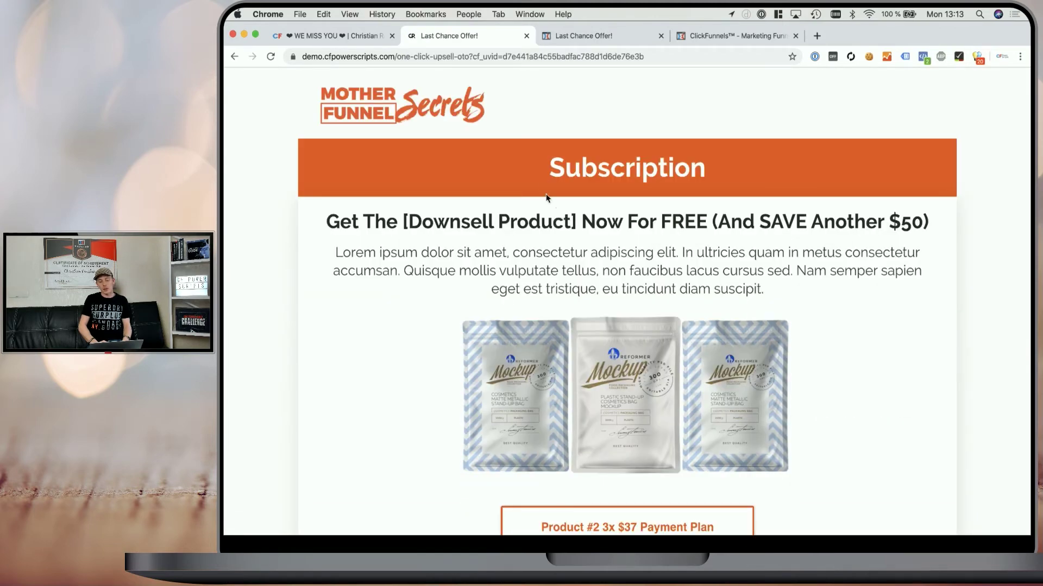
drag(556, 167, 727, 169)
scroll(727, 169, down, 3)
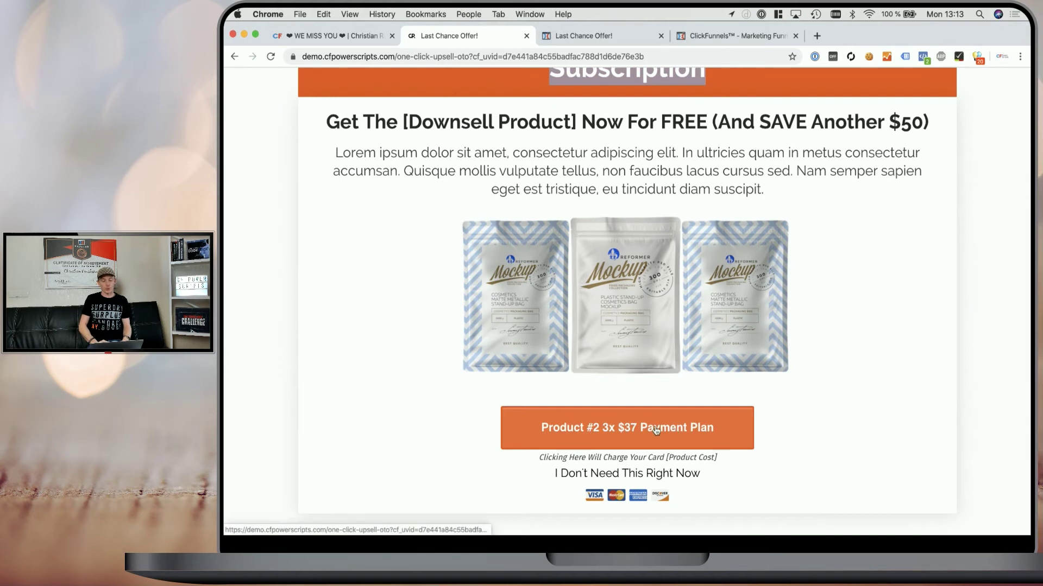
Take the Product #2 payment plan offer on the Subscription-headlined upsell.
click(577, 437)
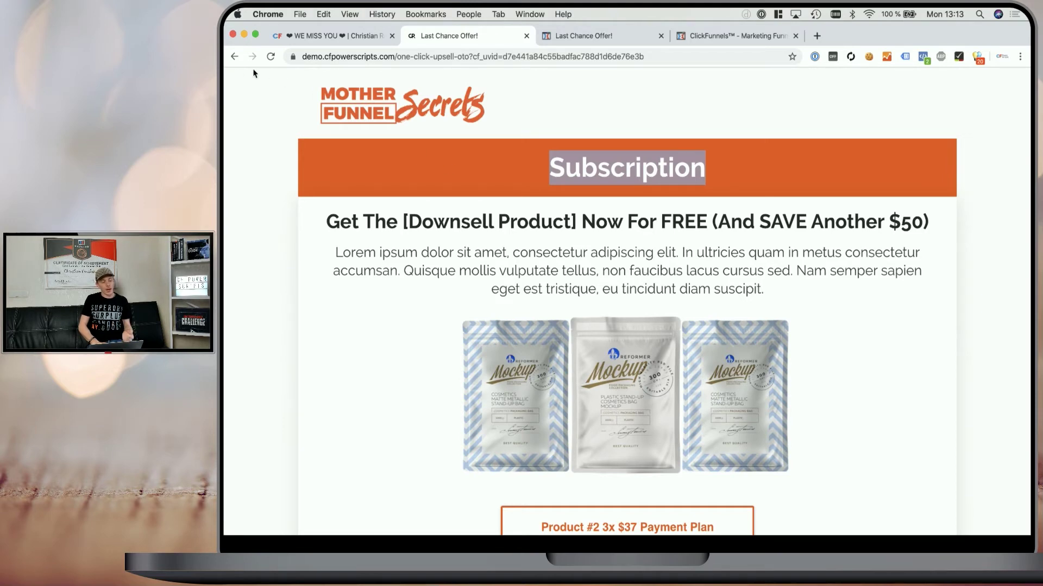
Submit a test Payment Plan order with the saved test card and highlight the default last-offer headline.
click(234, 58)
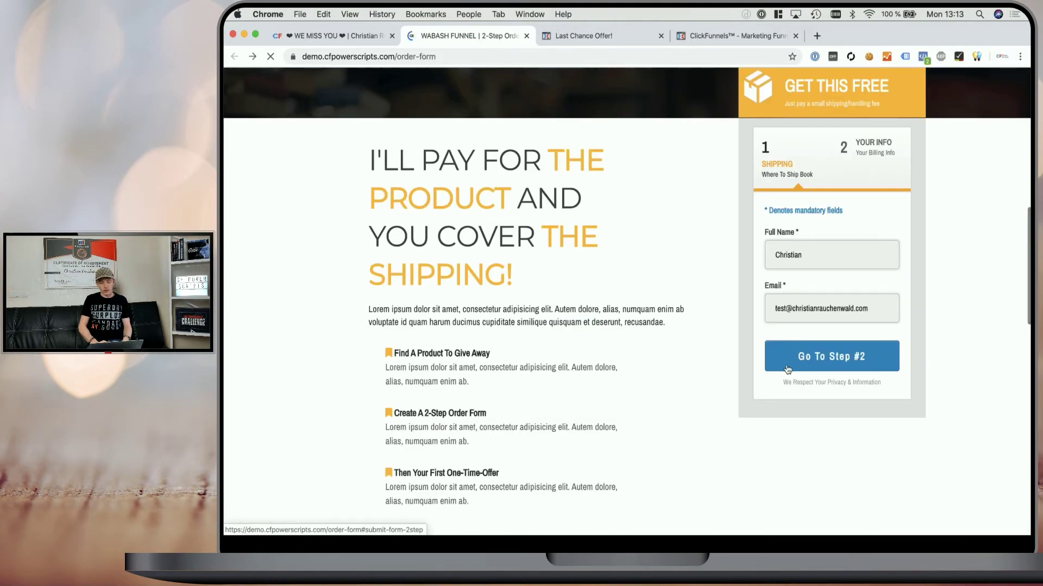
click(805, 359)
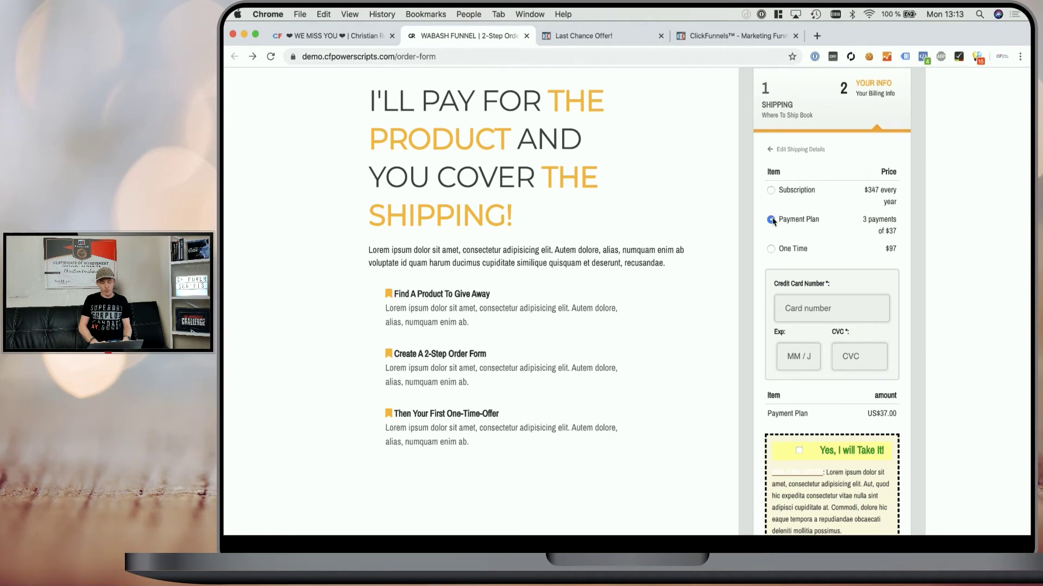
click(795, 305)
key(Down)
key(Return)
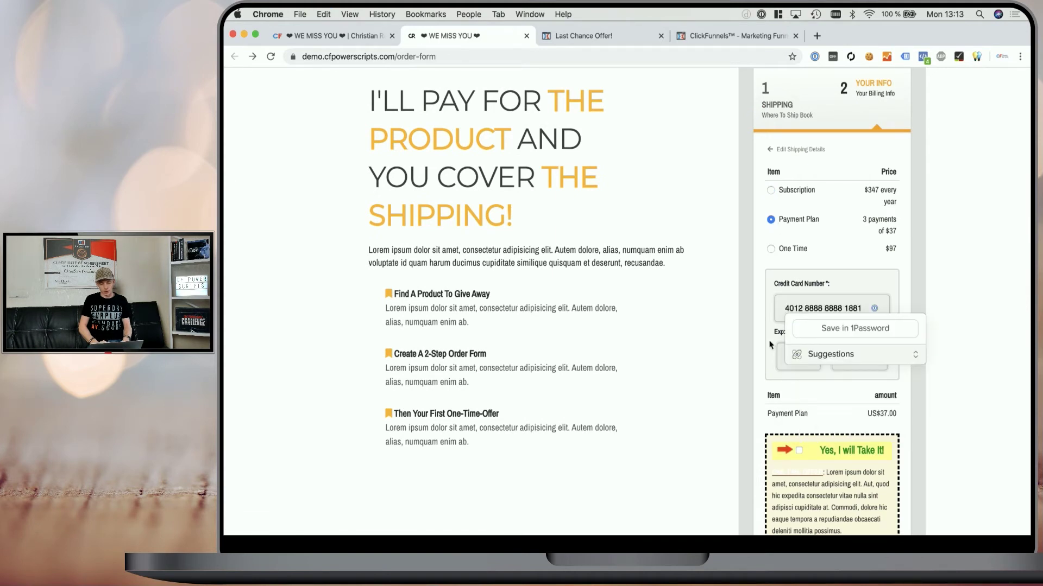
scroll(686, 323, down, 2)
key(Return)
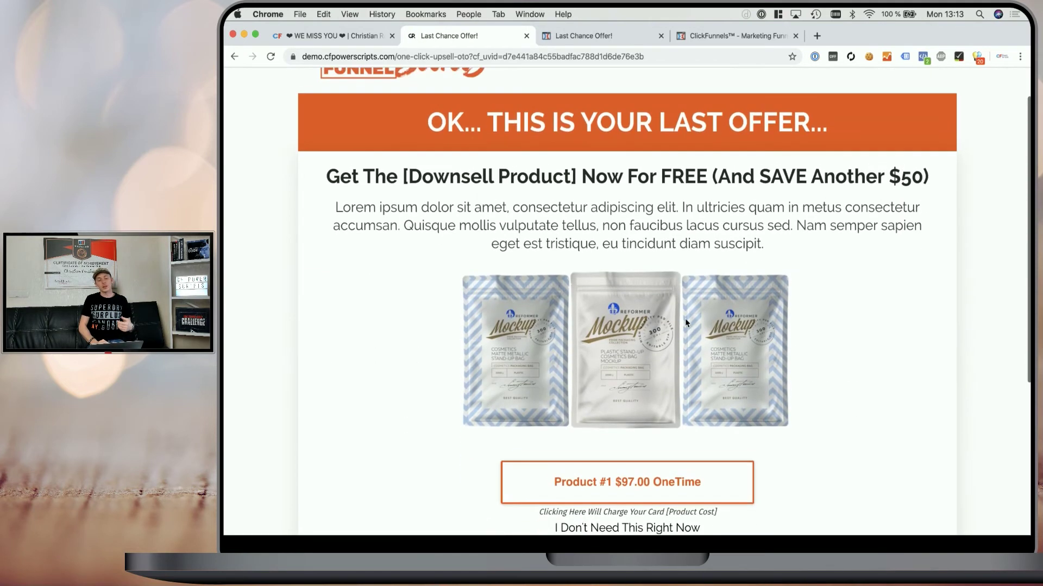
drag(446, 122, 766, 130)
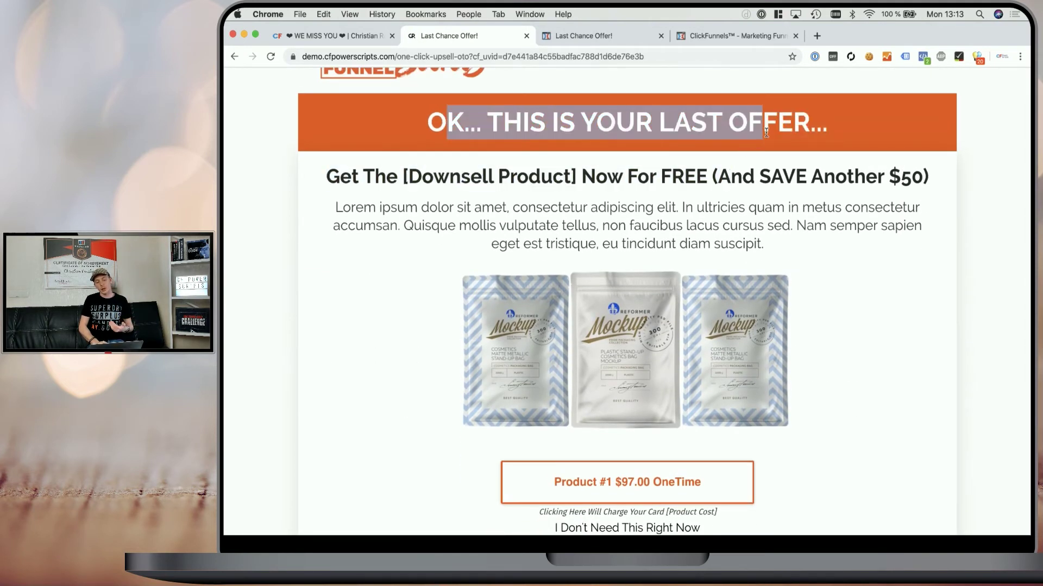
scroll(674, 202, down, 2)
scroll(665, 224, down, 2)
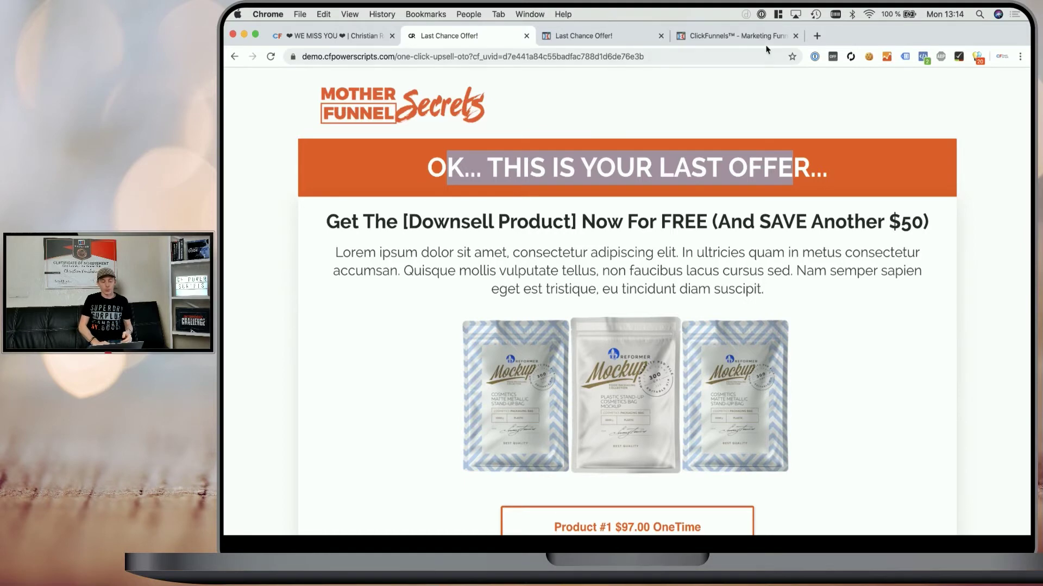
Return from product settings to the funnel's steps overview on the Optin step.
click(738, 36)
scroll(438, 273, down, 1)
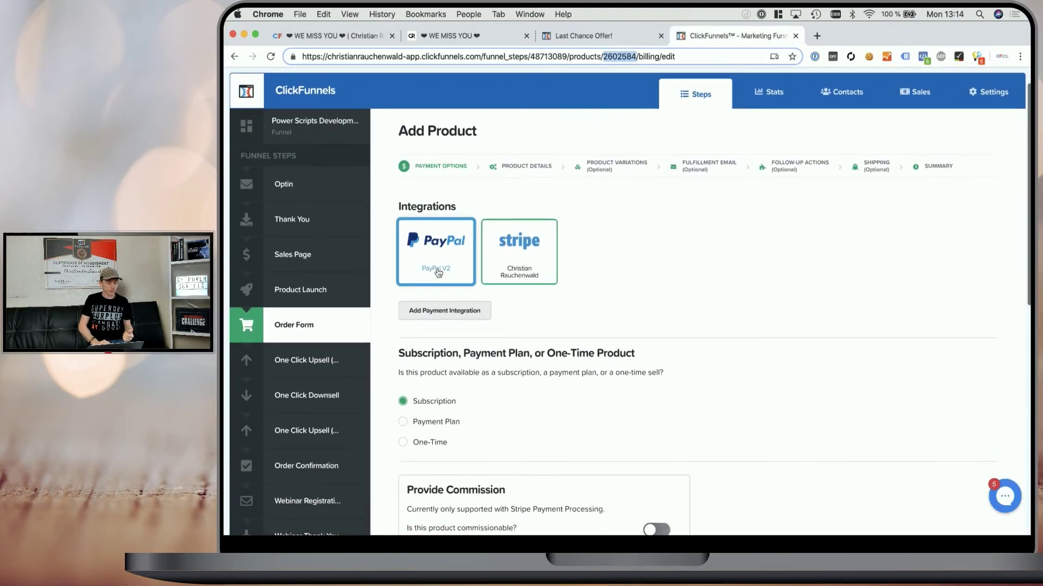
scroll(396, 197, up, 1)
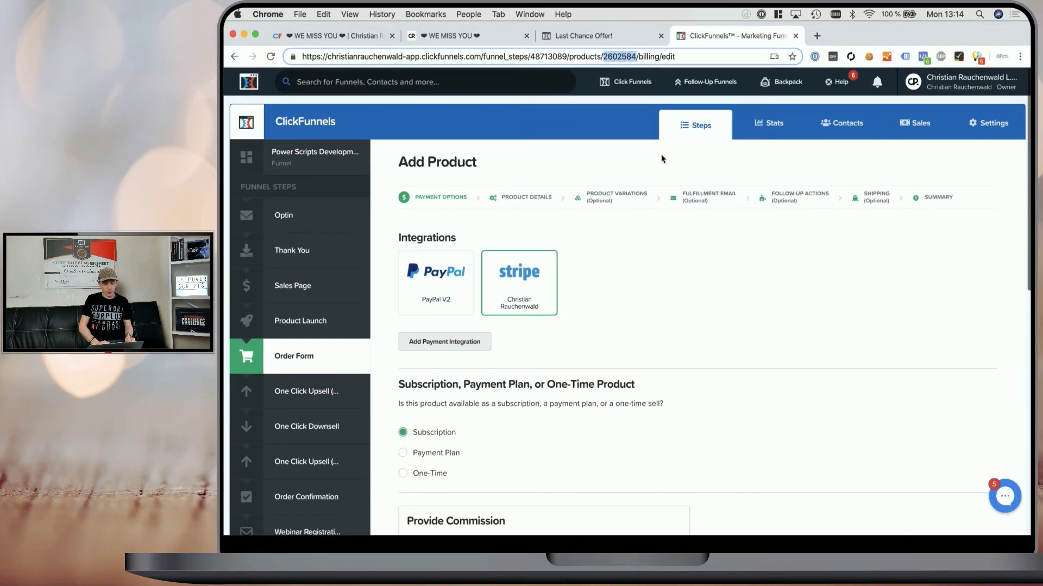
click(682, 135)
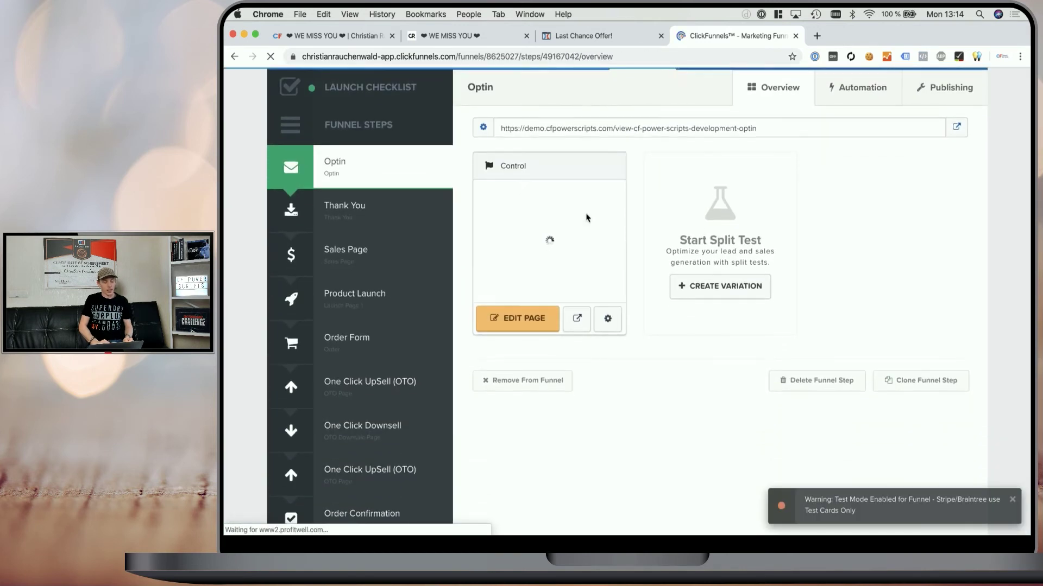
scroll(494, 205, down, 3)
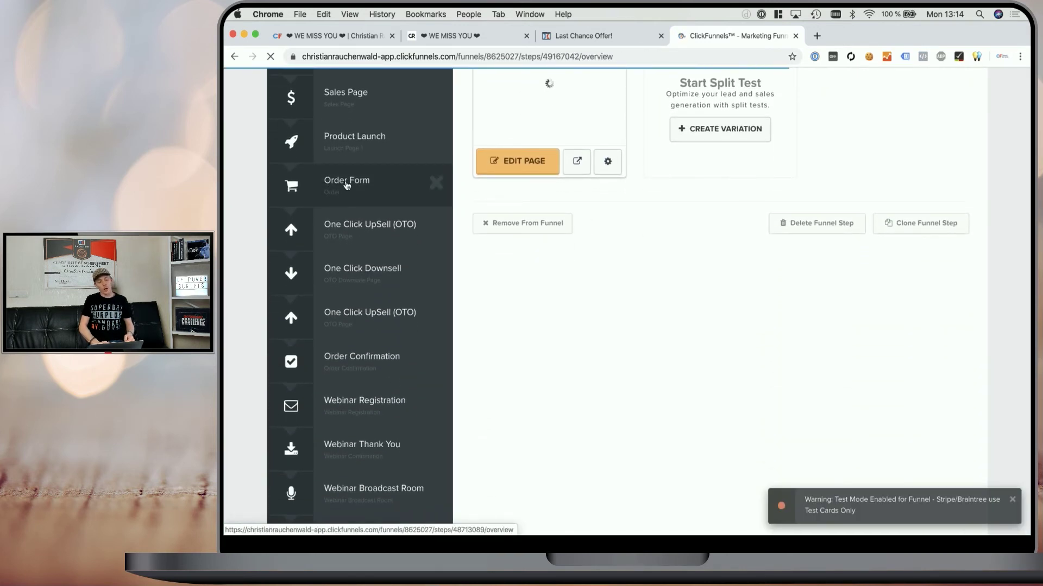